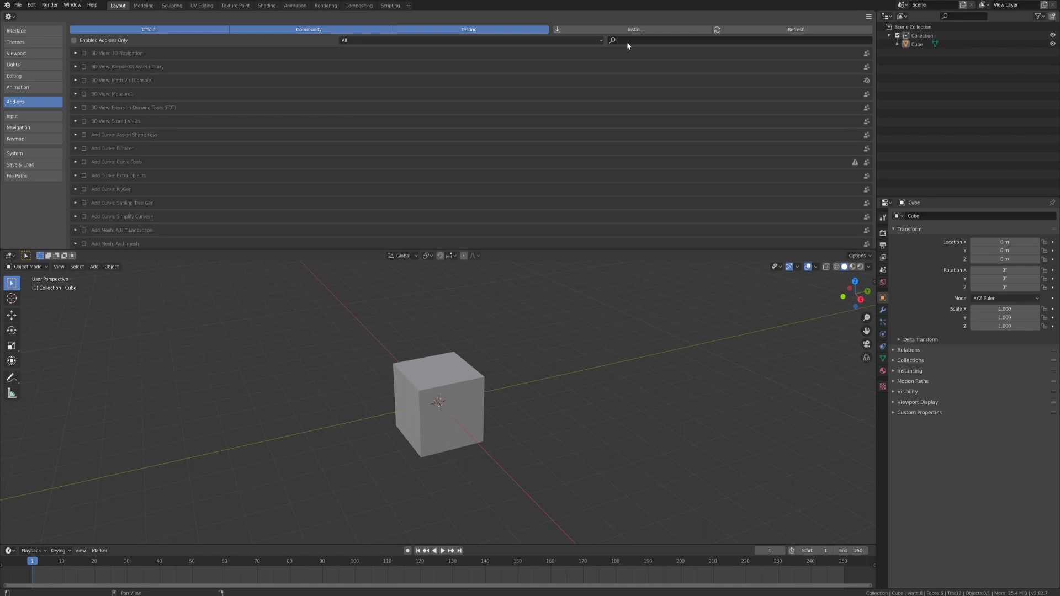
Search the add-ons for "extra" and show the details of the Add Mesh: Extra Objects add-on
left_click(630, 40)
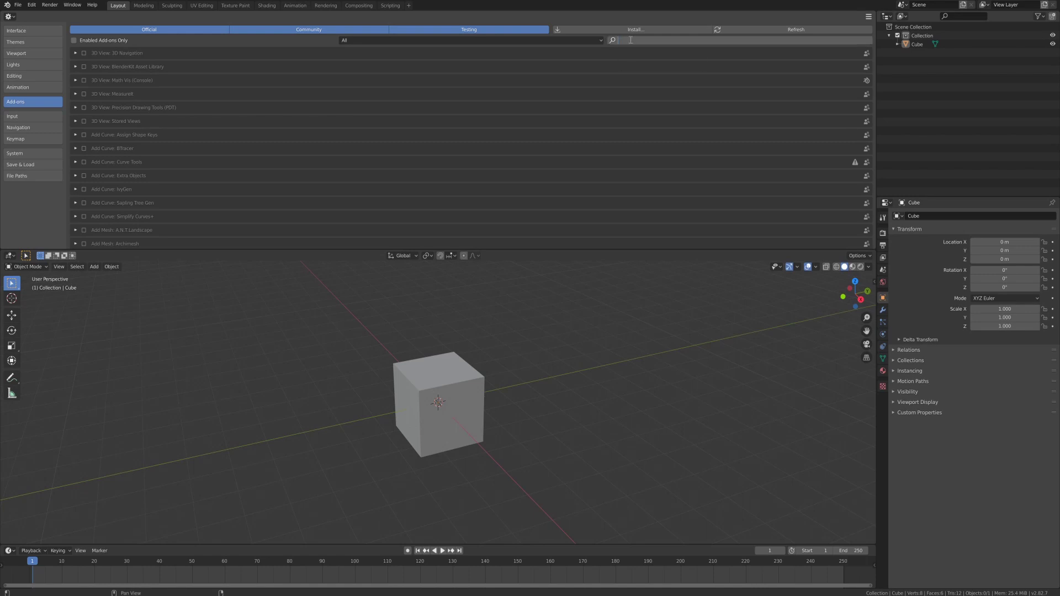
type("extra")
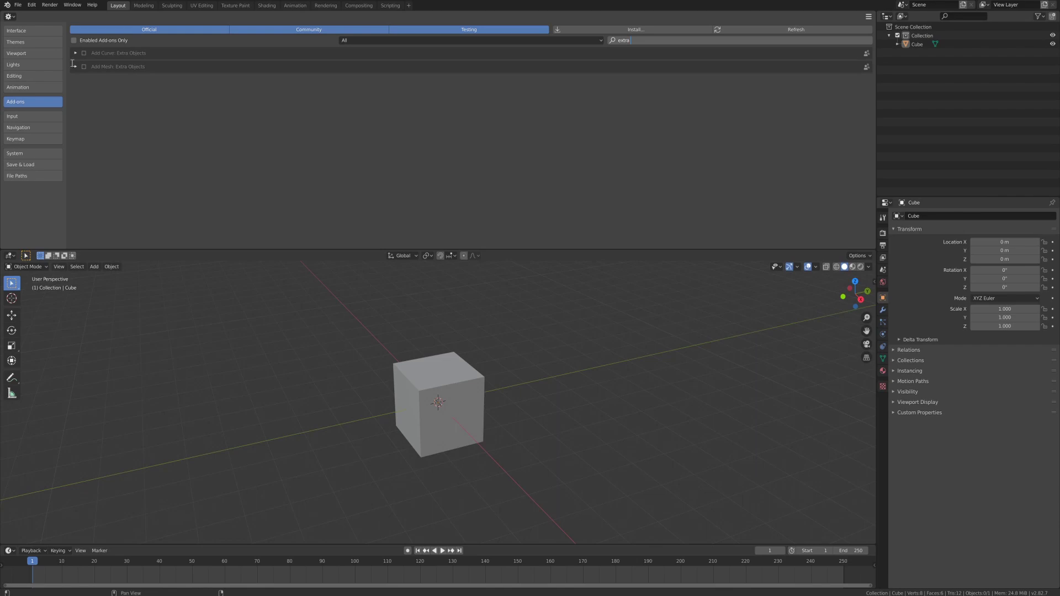
left_click(75, 53)
left_click(76, 53)
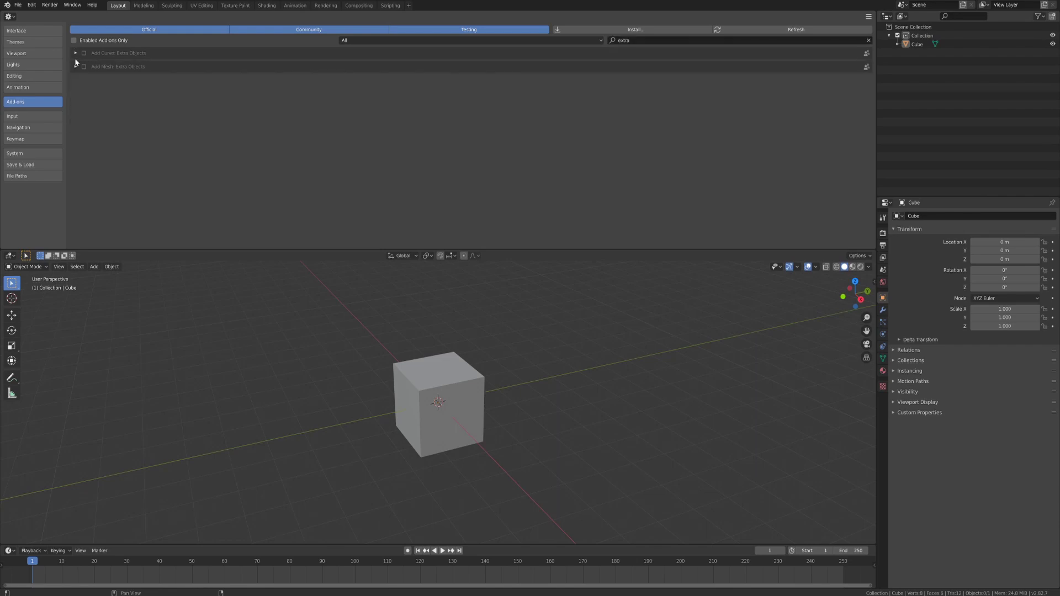
left_click(76, 66)
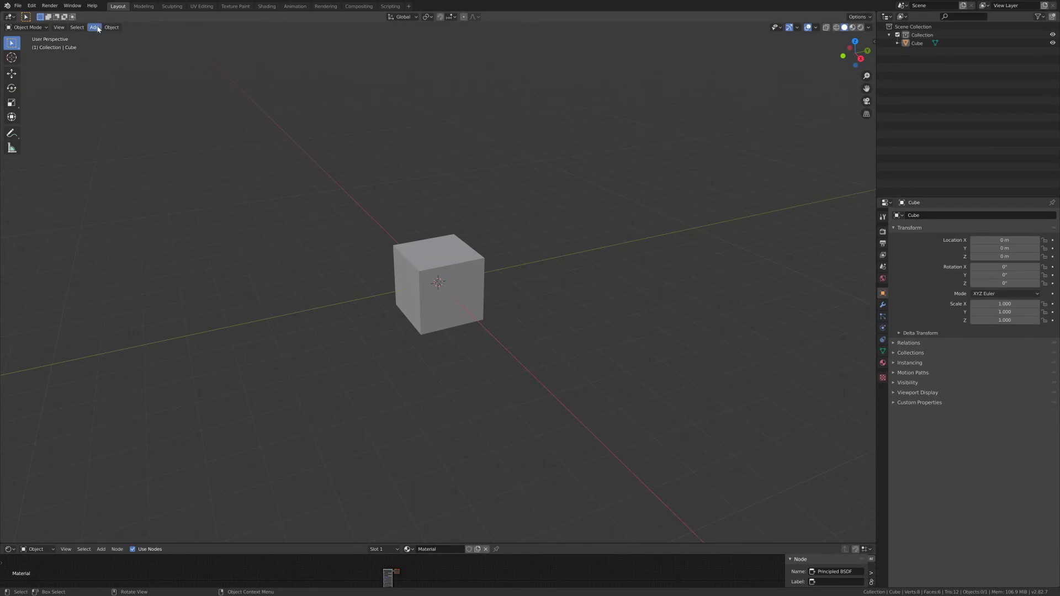
Delete the default cube so the scene is empty
left_click(98, 29)
mouse_move(101, 39)
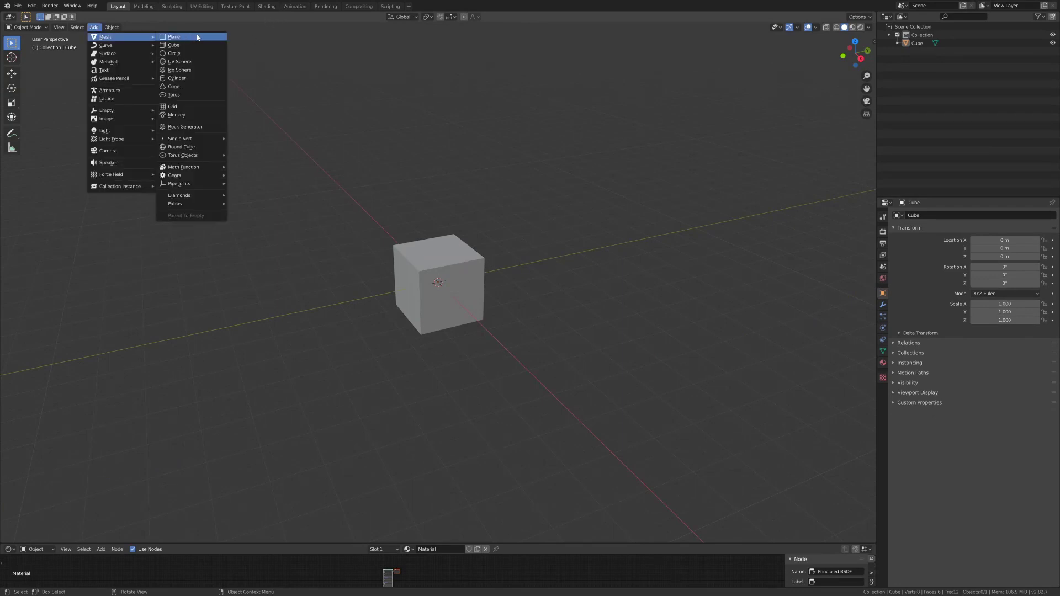
key("a")
key("Delete")
Add a Brilliant Diamond mesh and move it to about X -1.2 m, Y -2.1 m, Z 0.46 m
left_click(93, 28)
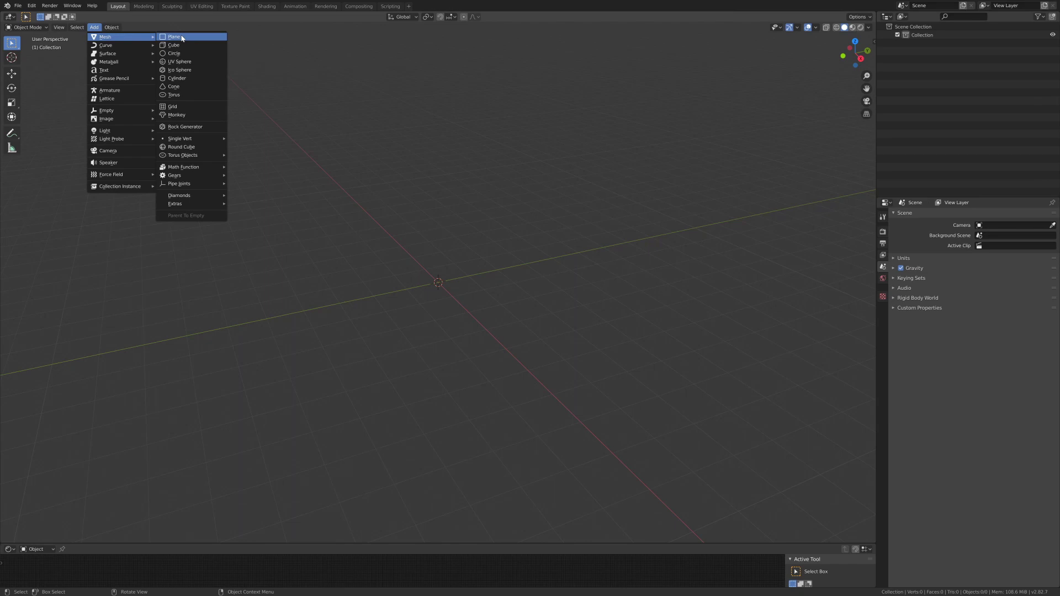
mouse_move(193, 200)
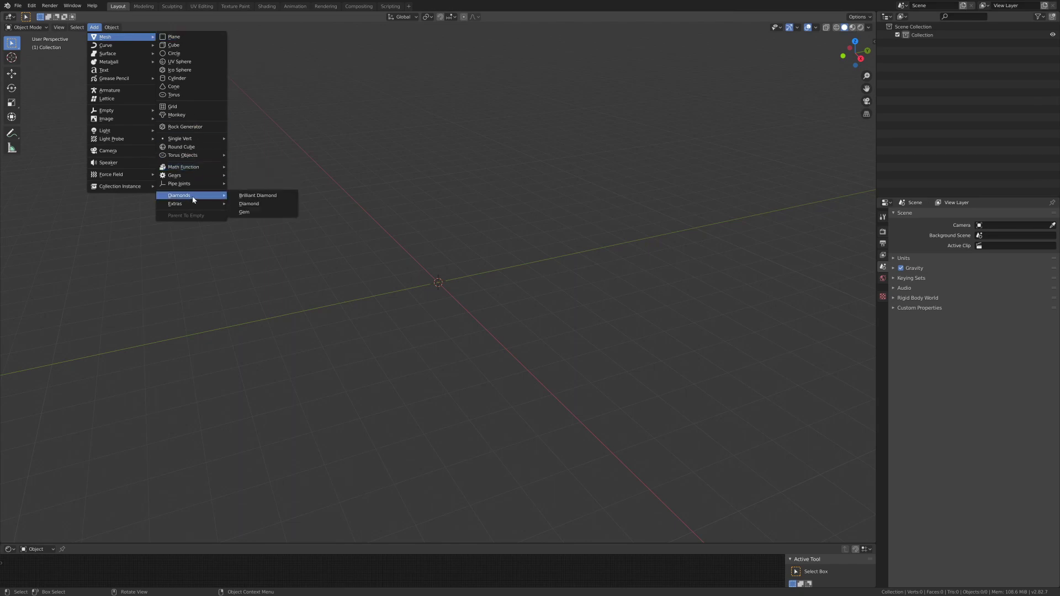
left_click(286, 196)
key("g")
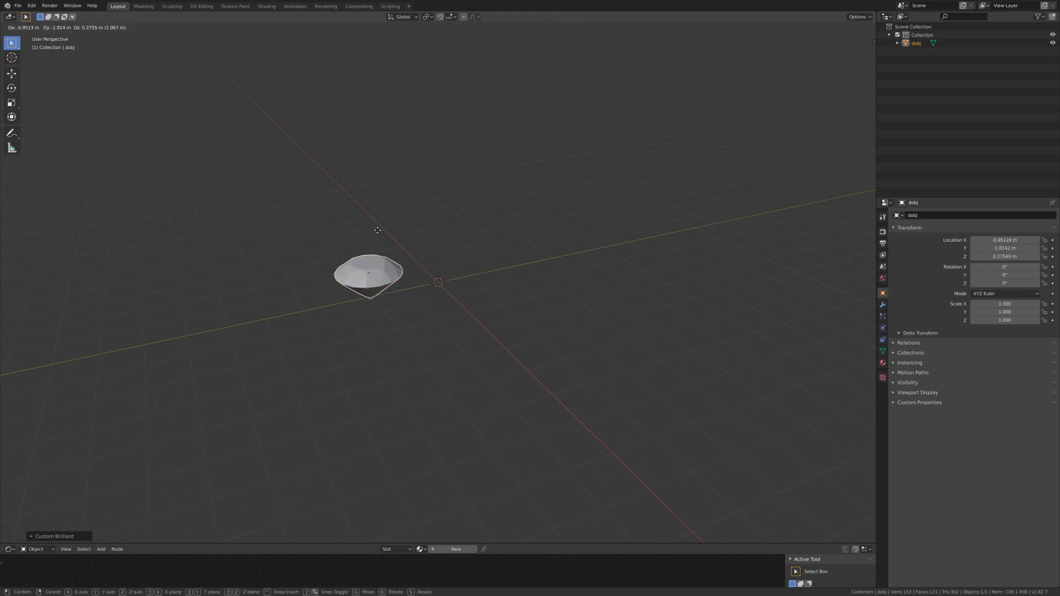
left_click(366, 224)
Add a Gem mesh and move it to about X 1.6 m, Y 1.9 m, Z 0.41 m
left_click(112, 27)
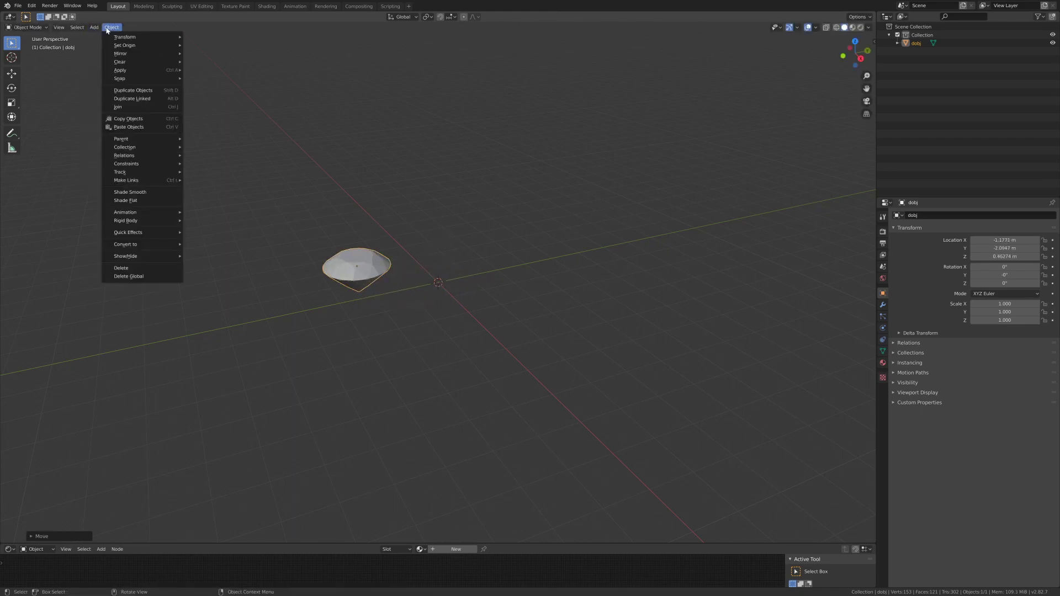
mouse_move(109, 38)
mouse_move(145, 37)
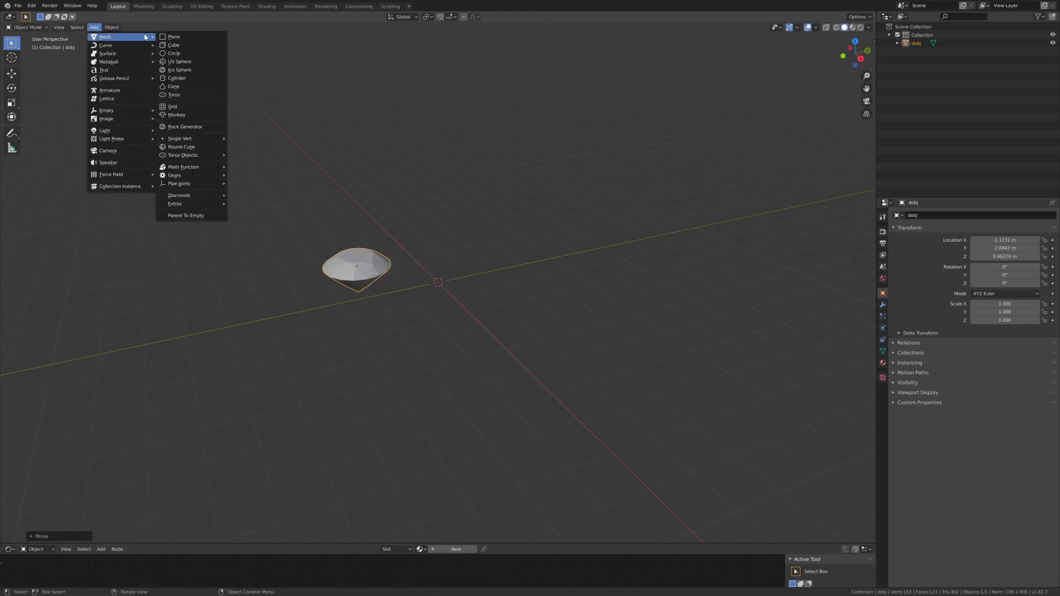
mouse_move(219, 195)
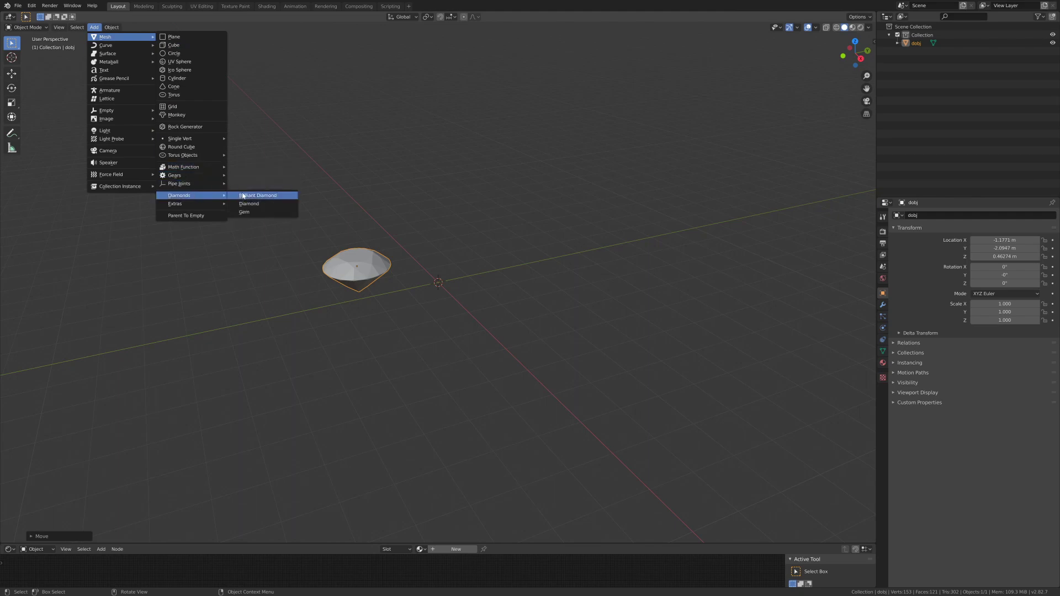
left_click(262, 212)
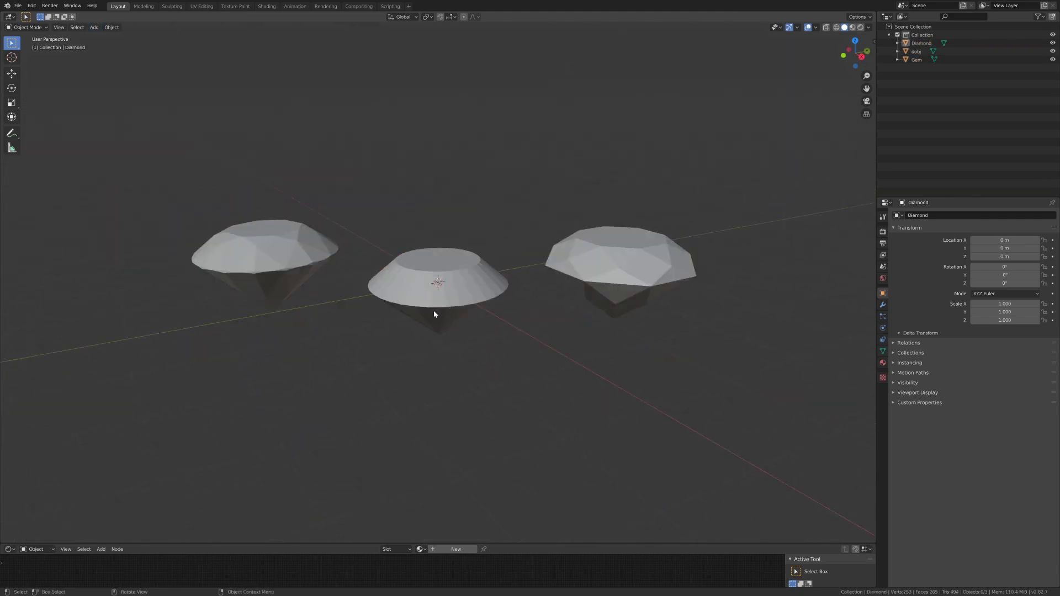
middle_click_drag(433, 310, 464, 296)
Delete the plain Diamond mesh standing between the Brilliant Diamond and the Gem
left_click(448, 283)
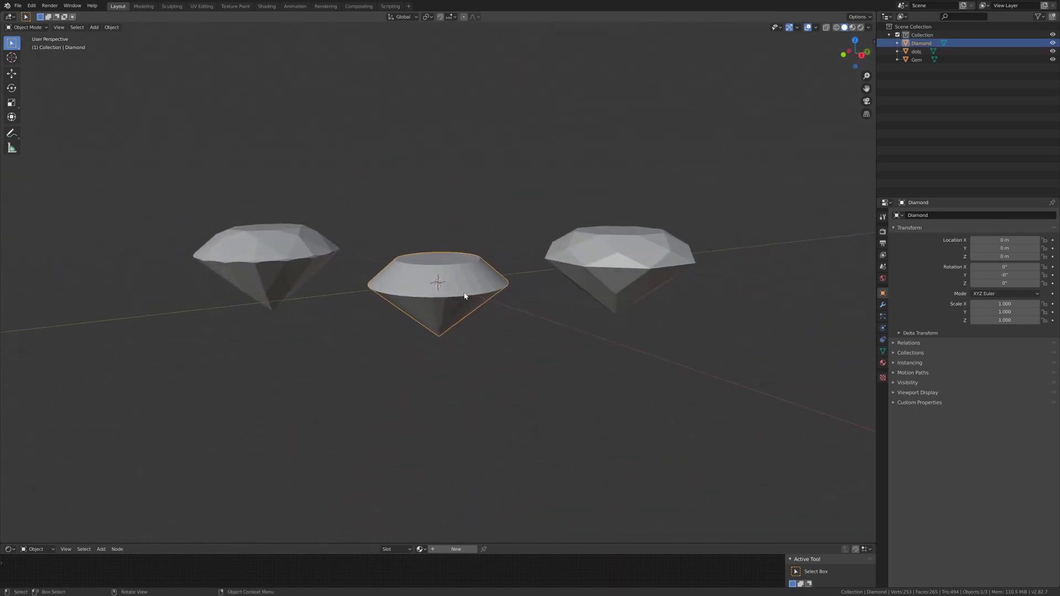
key("Delete")
left_click(582, 258)
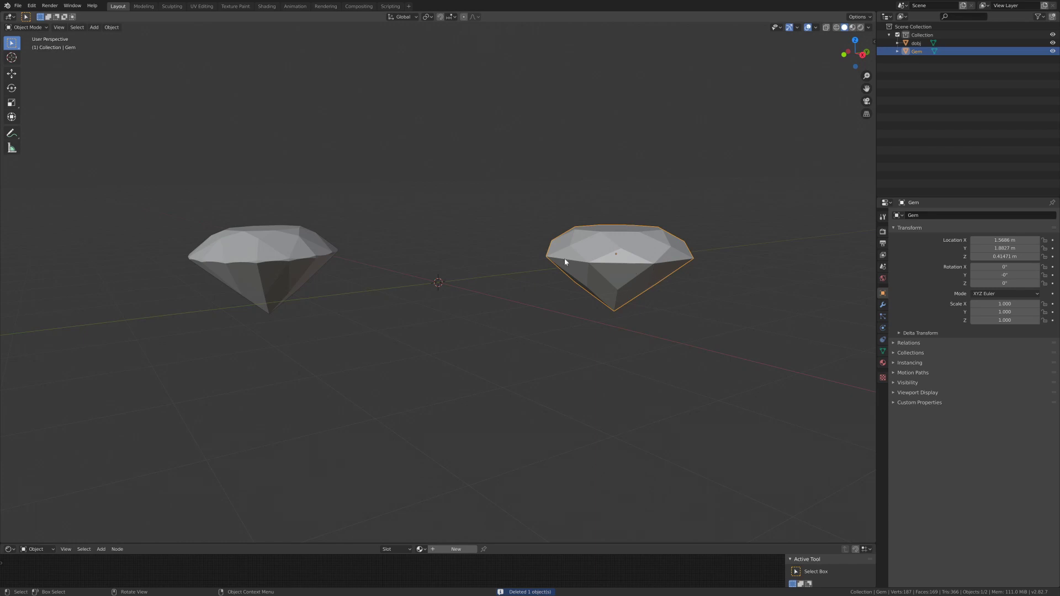
left_click(428, 257)
mouse_move(428, 257)
middle_mouse_down()
mouse_move(406, 208)
mouse_move(444, 240)
mouse_move(449, 262)
mouse_move(437, 275)
mouse_move(422, 262)
middle_mouse_up()
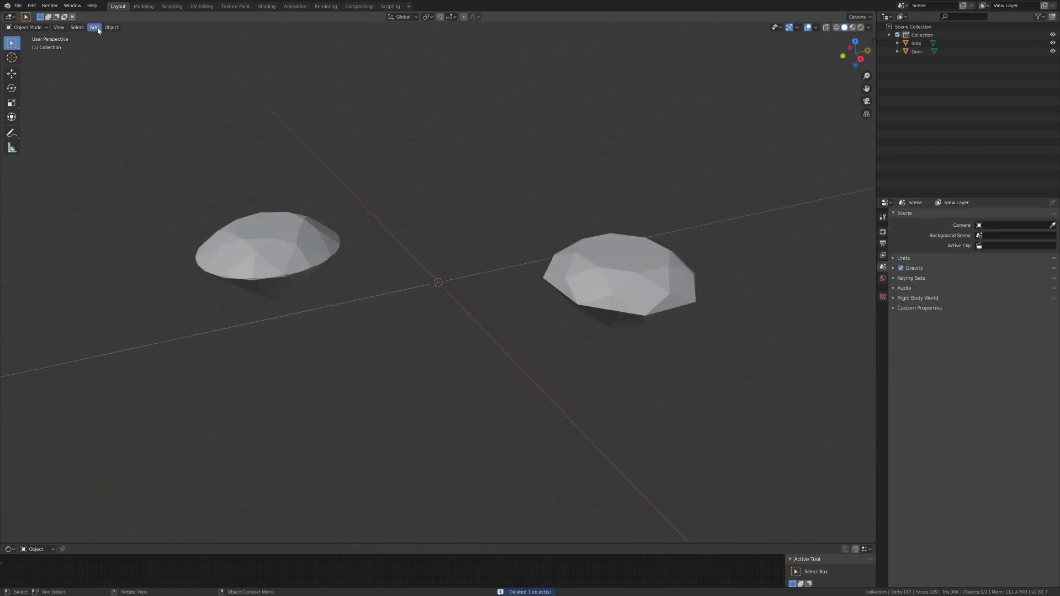
Add another Brilliant Diamond at the origin with 18 segments, a crown height of 0.22% and a pavilion depth of 0.86%
left_click(94, 27)
key("Escape")
left_click(93, 27)
mouse_move(108, 37)
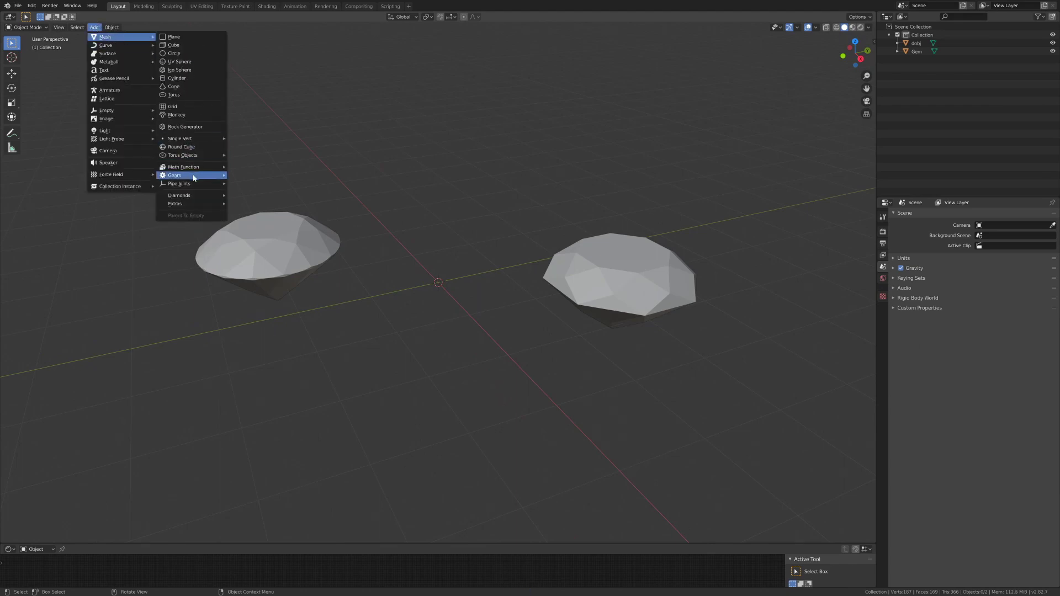
mouse_move(195, 199)
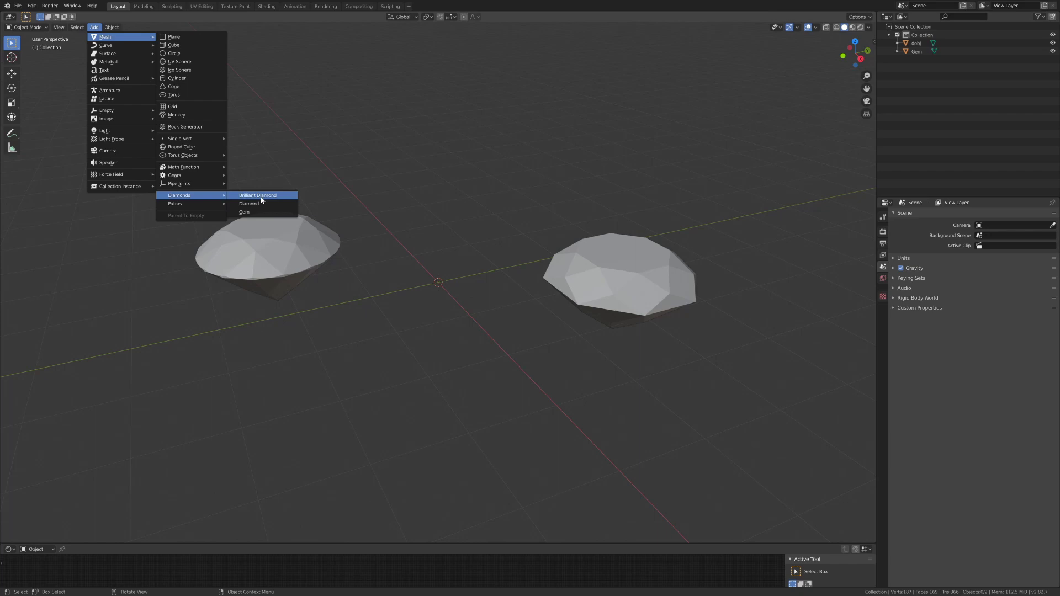
left_click(262, 197)
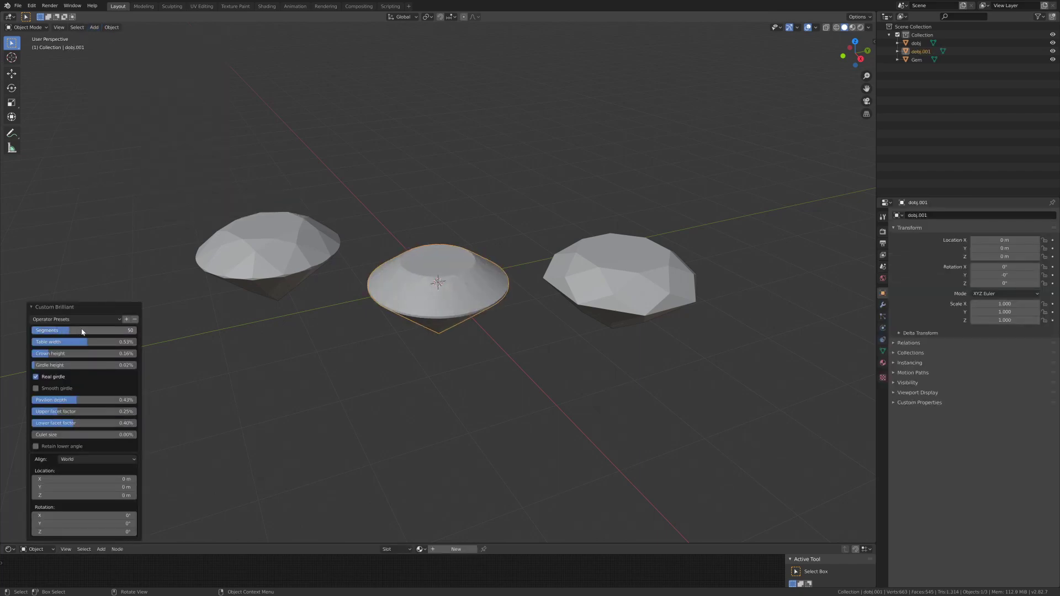
left_click_drag(82, 332, 59, 356)
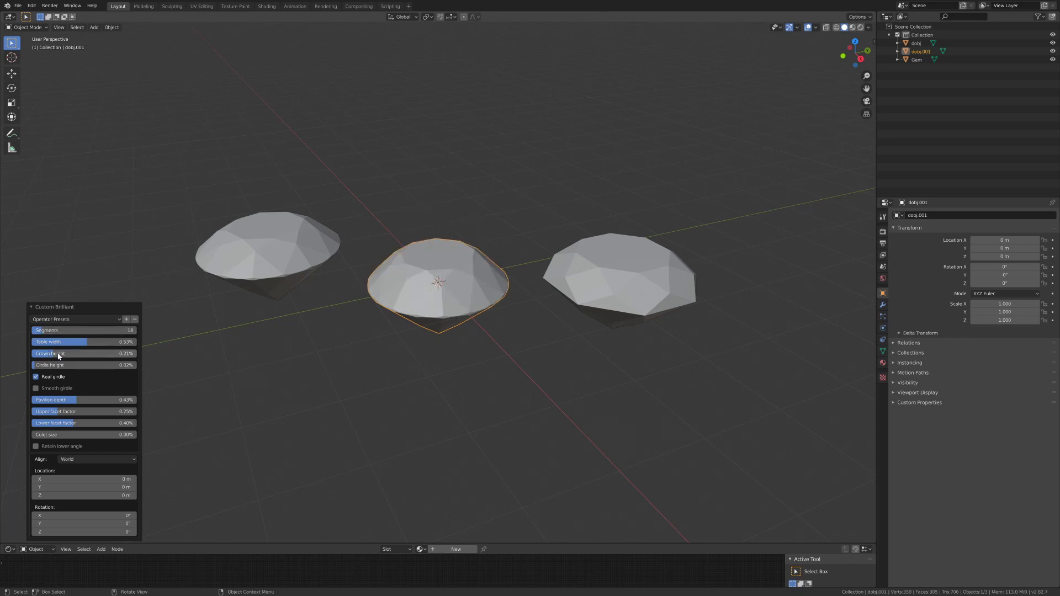
left_click_drag(103, 403, 129, 402)
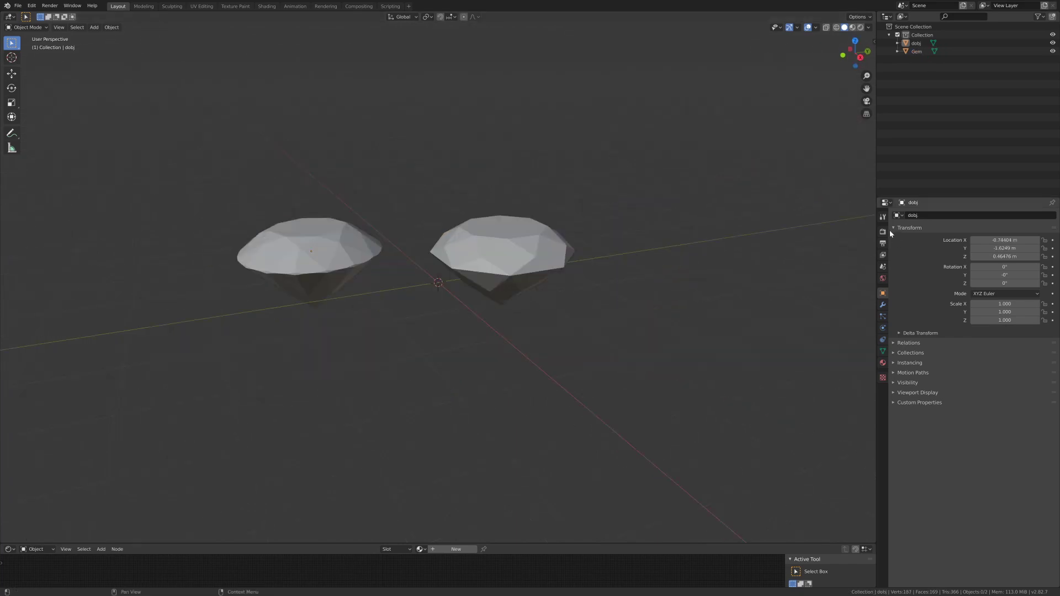
Enable Screen Space Reflections with Refraction in the Eevee render settings
left_click(882, 232)
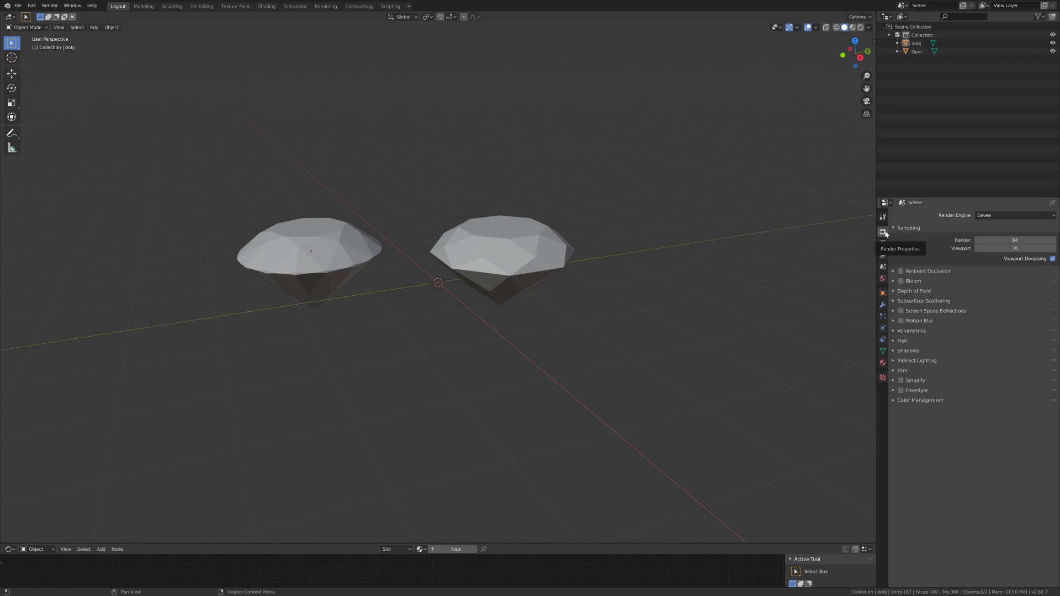
left_click(893, 312)
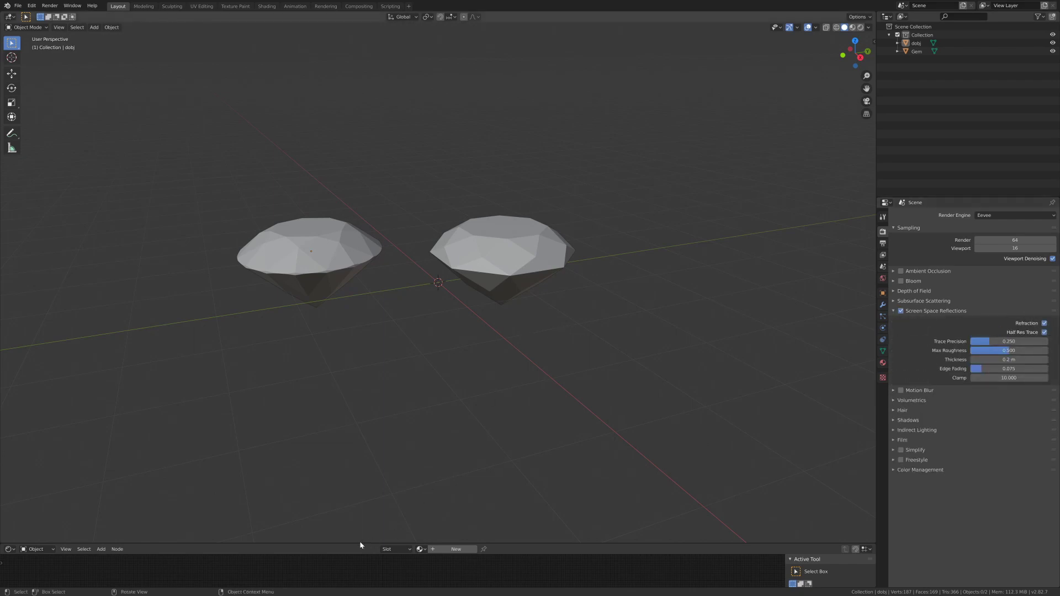
Enlarge the shader editor, create a new material for the Gem and set its roughness to 0
left_click_drag(359, 544, 360, 352)
left_click(10, 358)
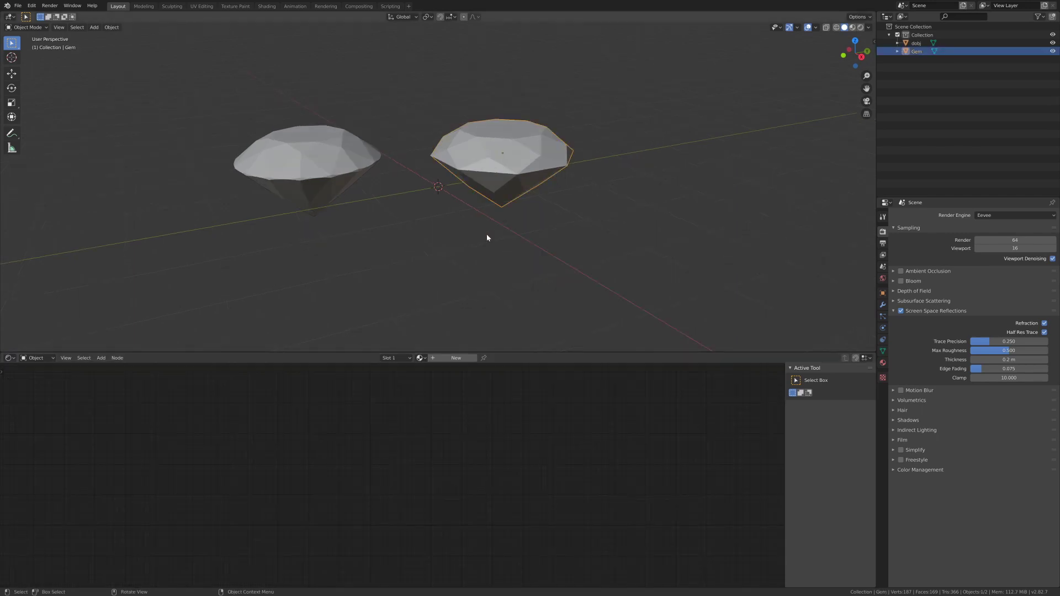
middle_click_drag(487, 238, 474, 260)
left_click(456, 357)
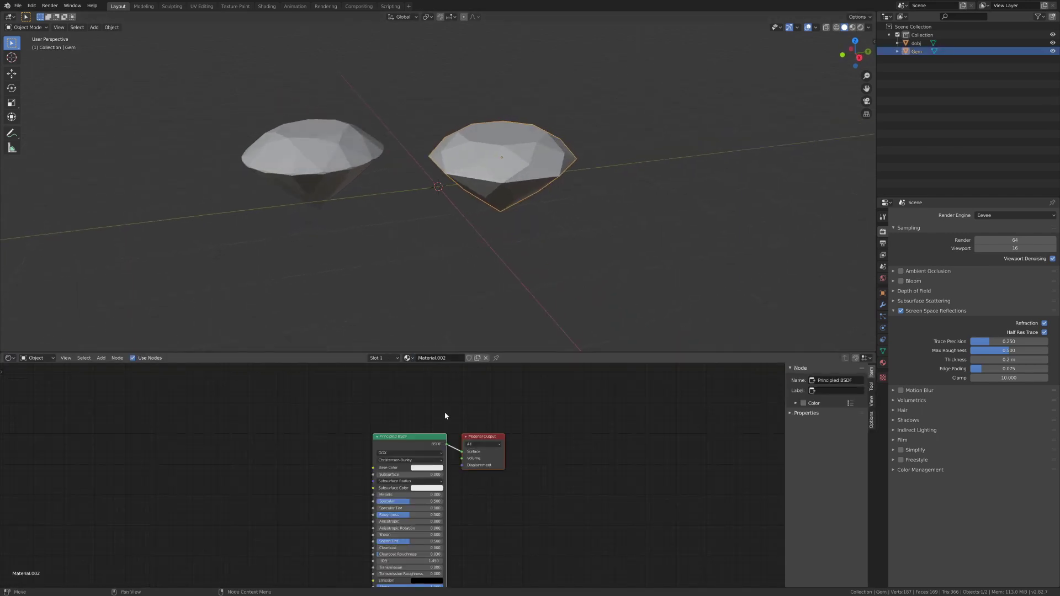
middle_click_drag(445, 413, 479, 383)
scroll(511, 485, "up", 1)
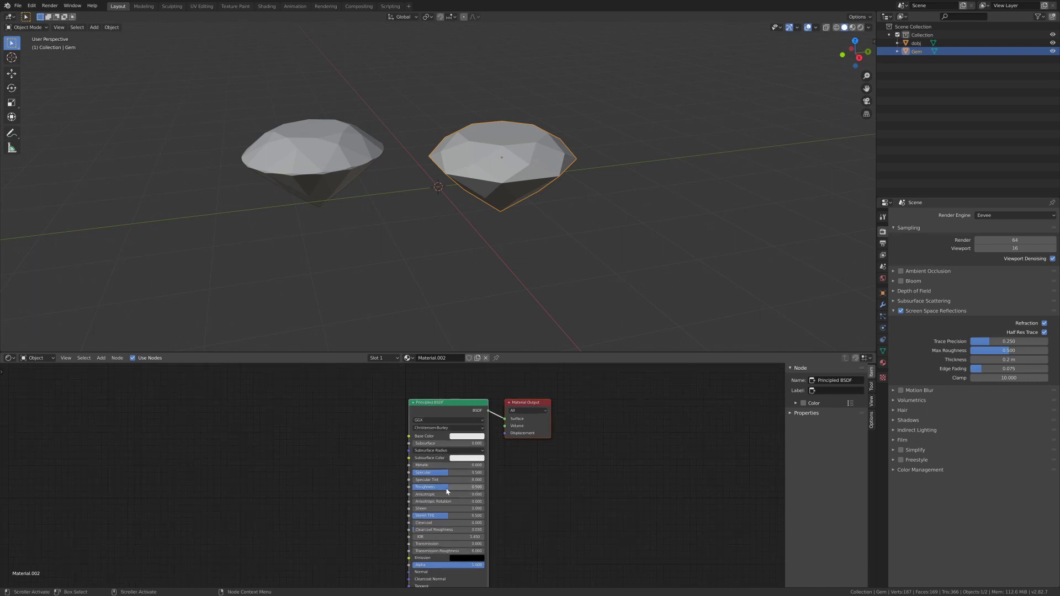
middle_click_drag(560, 498, 566, 472)
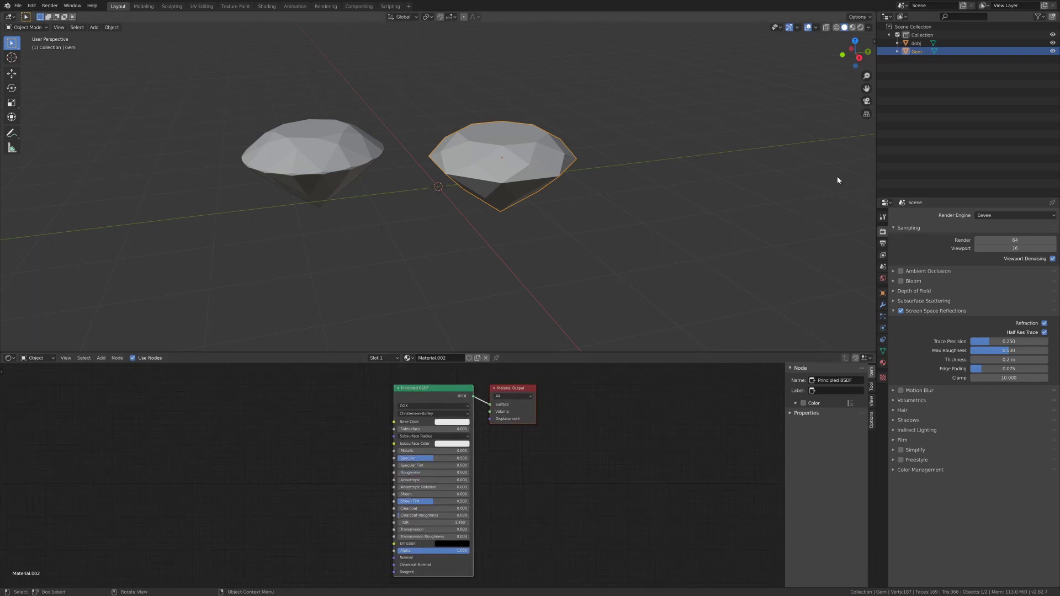
Show the viewport in Material Preview shading and assign Material.002 to the brilliant diamond
left_click(852, 28)
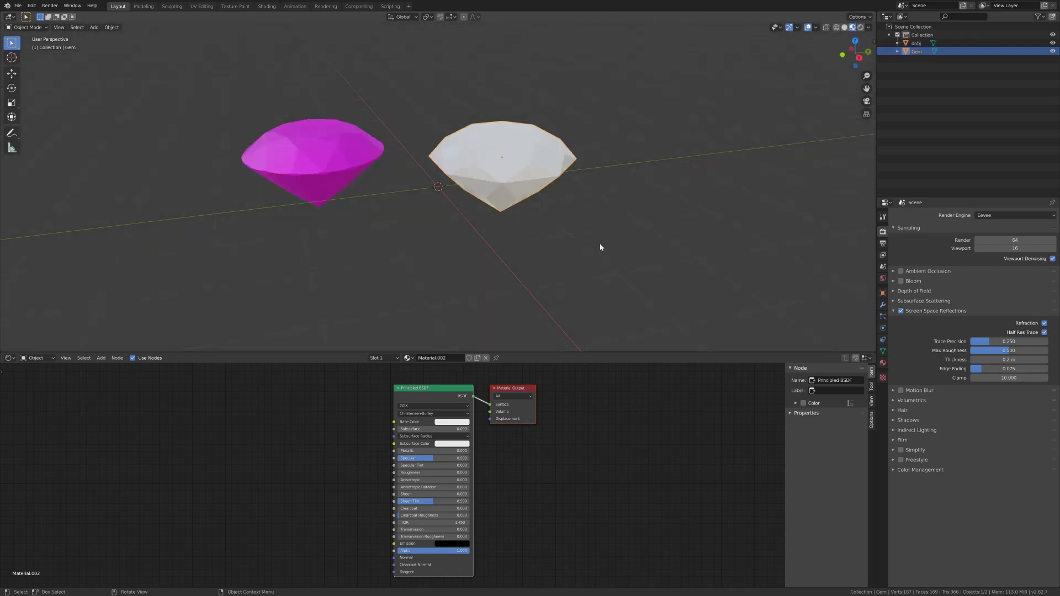
middle_click_drag(601, 247, 587, 245)
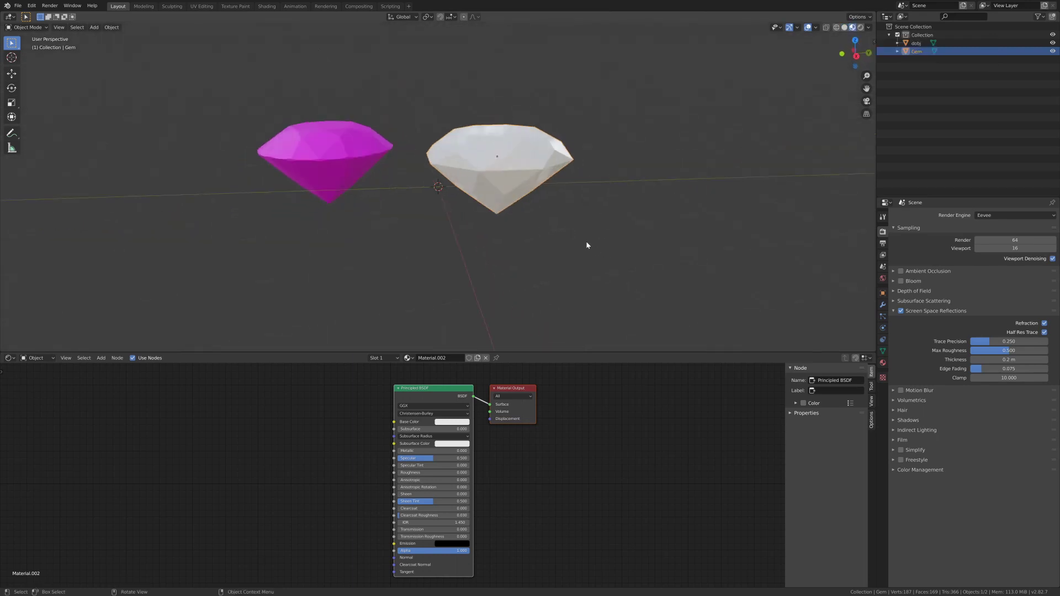
left_click(305, 165)
left_click(407, 358)
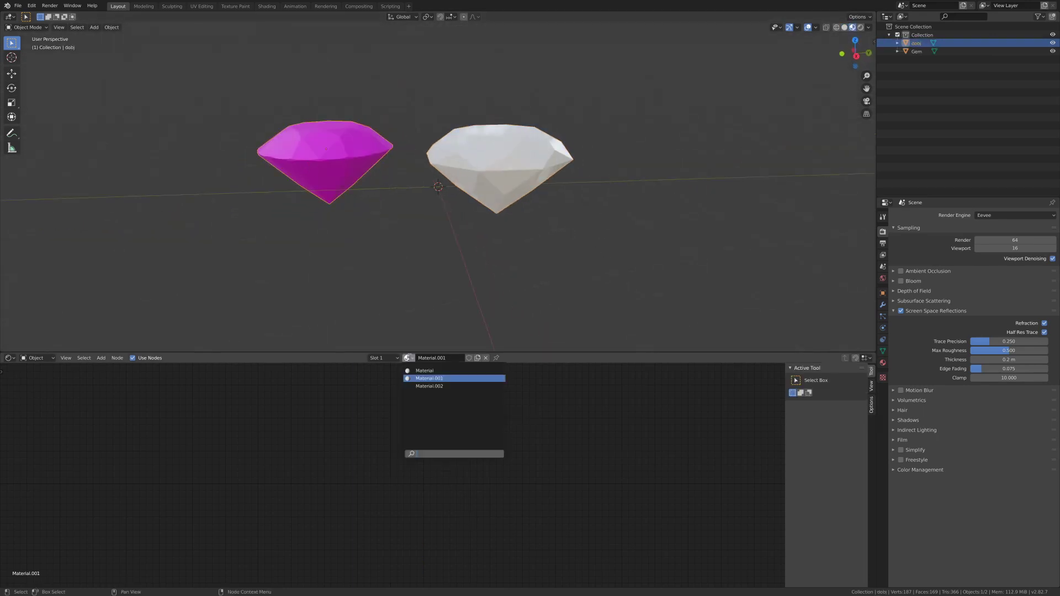
left_click(421, 386)
left_click(413, 277)
middle_click_drag(408, 267, 517, 256)
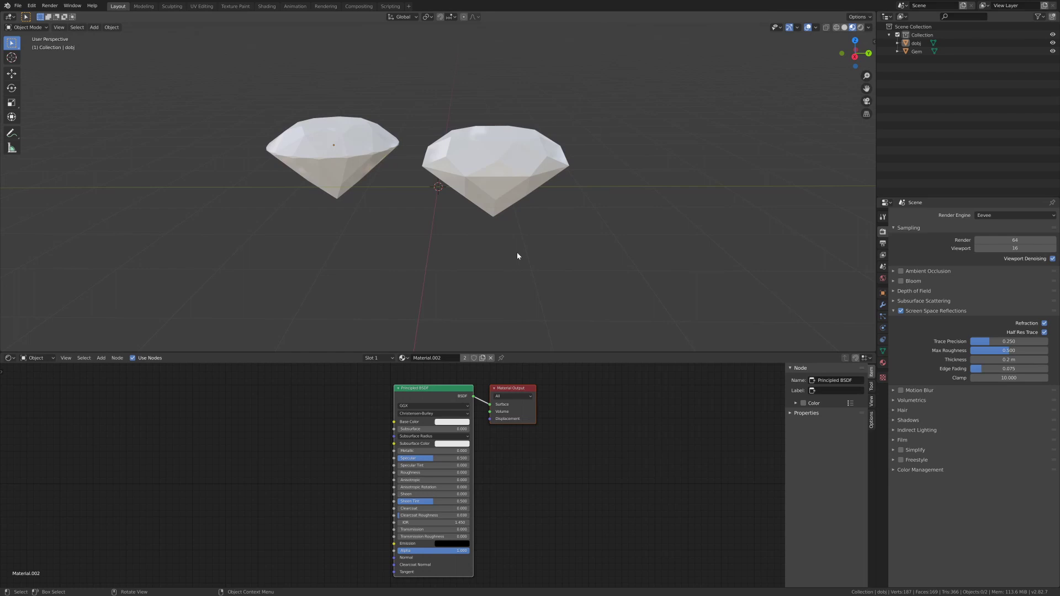
Set the blend mode of the Gem's material to Alpha Blend in its material options
left_click(872, 422)
left_click(489, 180)
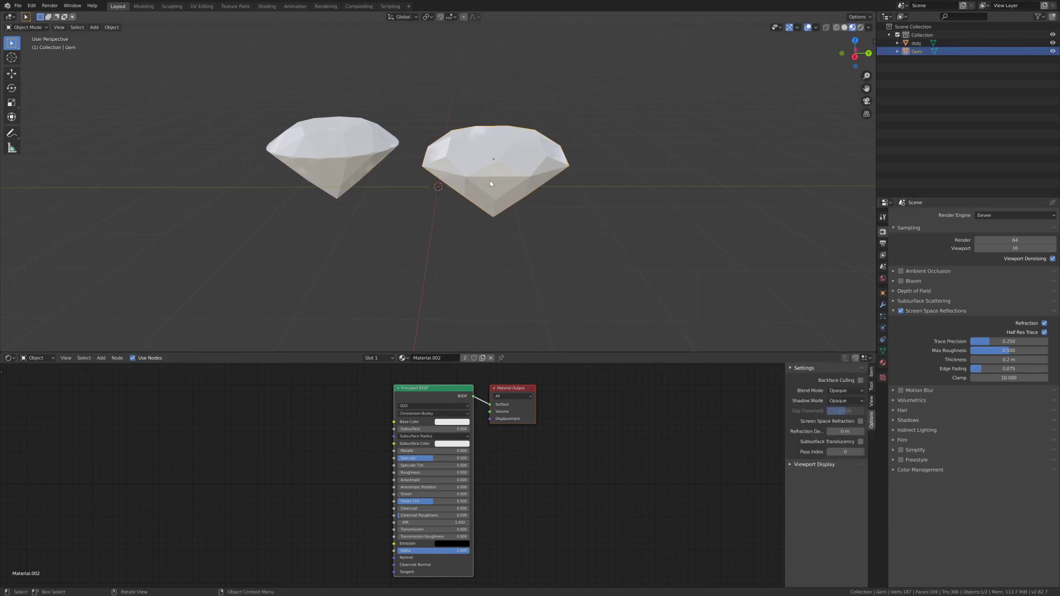
left_click(843, 391)
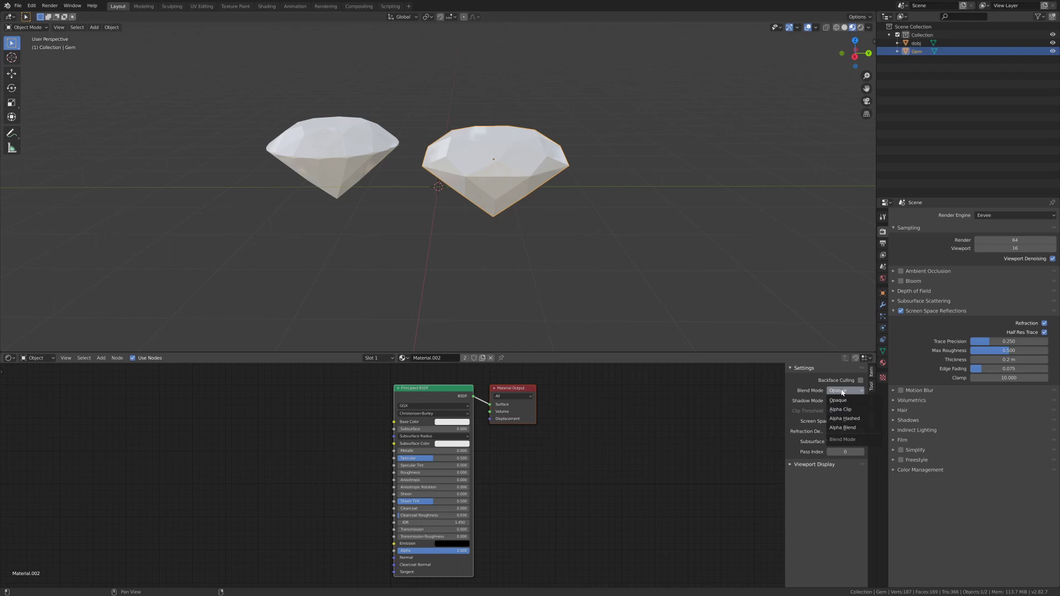
left_click(843, 427)
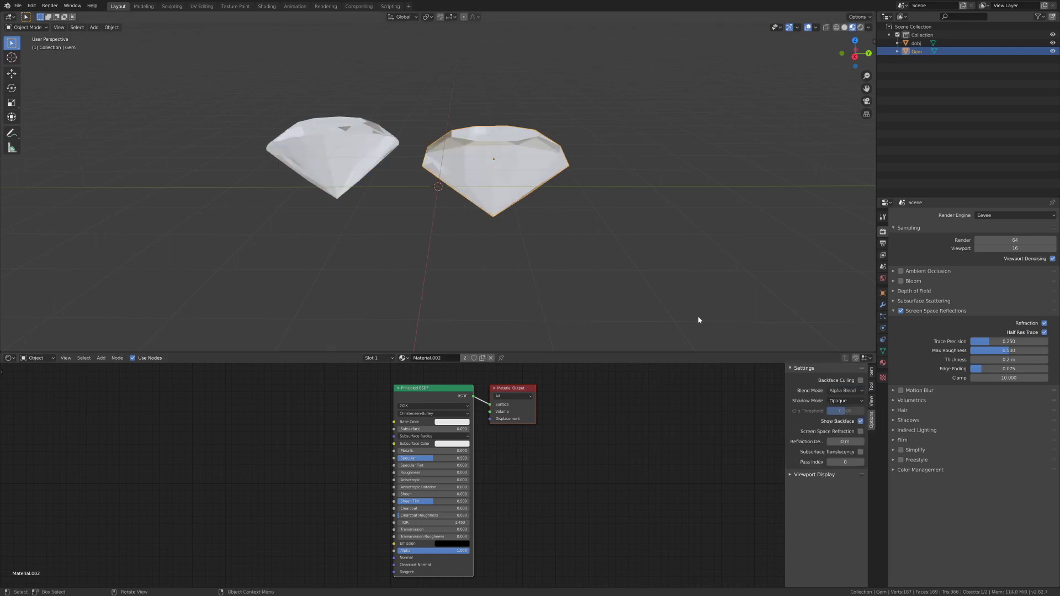
left_click(610, 253)
middle_click_drag(610, 253, 520, 233)
scroll(512, 231, "up", 1)
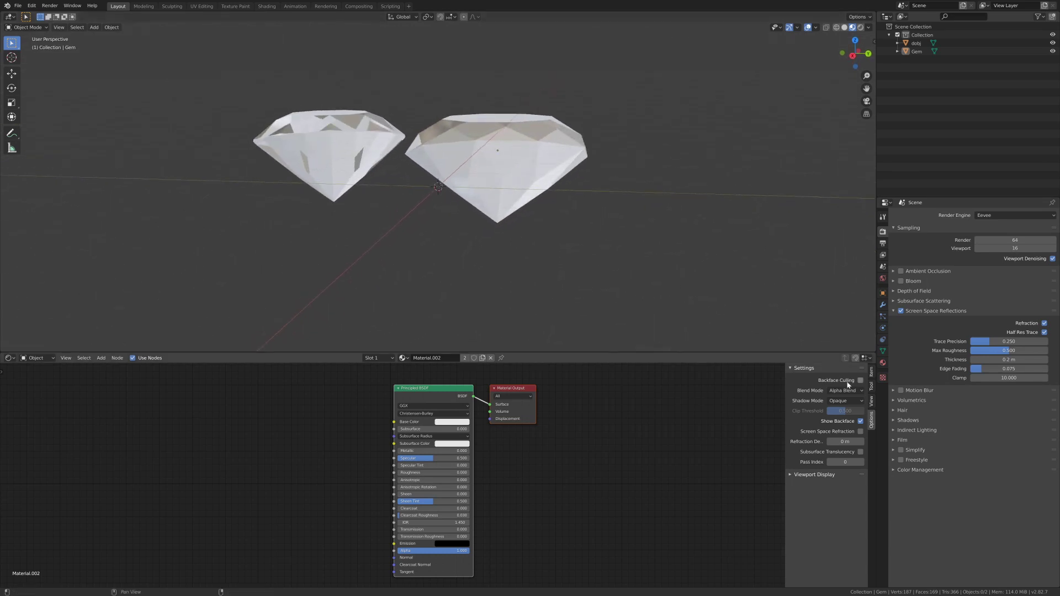
Turn off Show Backface and enable Screen Space Refraction in the gem material's settings
left_click(860, 421)
mouse_move(618, 233)
middle_mouse_down()
mouse_move(607, 246)
mouse_move(580, 229)
mouse_move(629, 243)
middle_mouse_up()
left_click(861, 432)
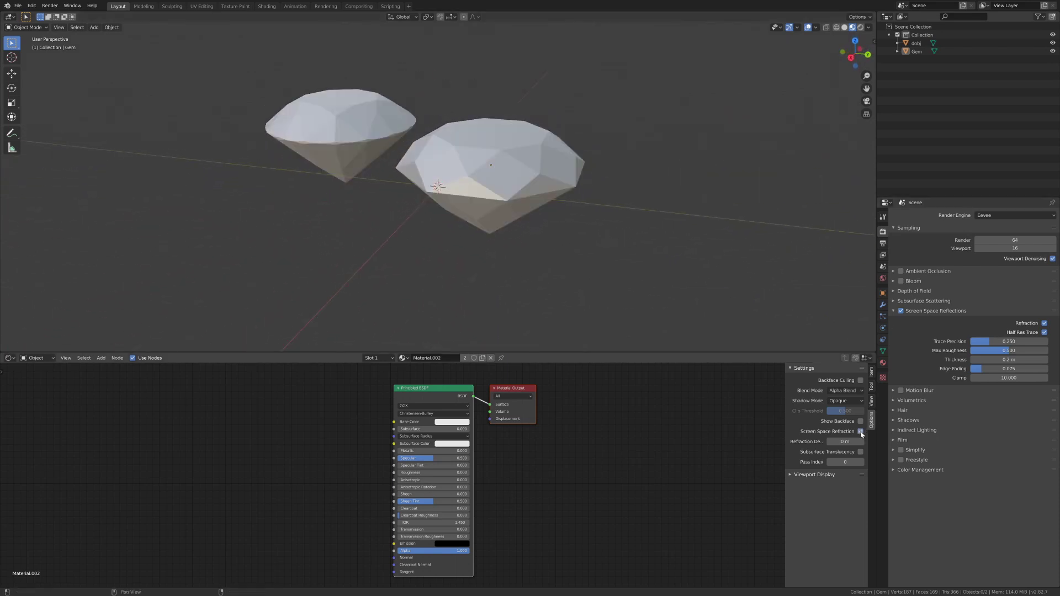
middle_click_drag(691, 274, 673, 267)
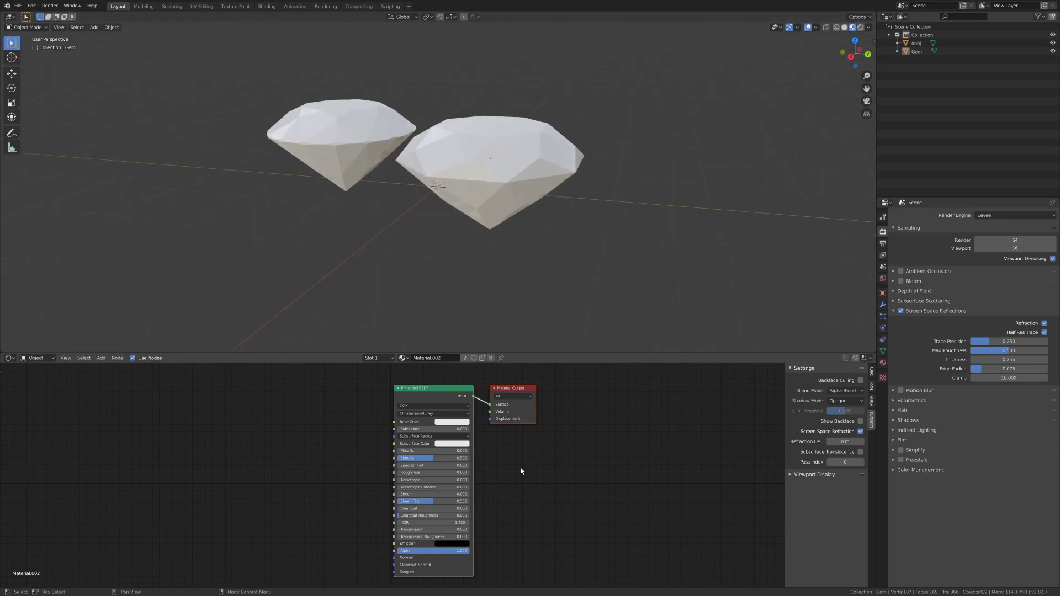
Set the transmission of the gem material's Principled BSDF to 1.000
middle_click_drag(534, 486, 548, 464)
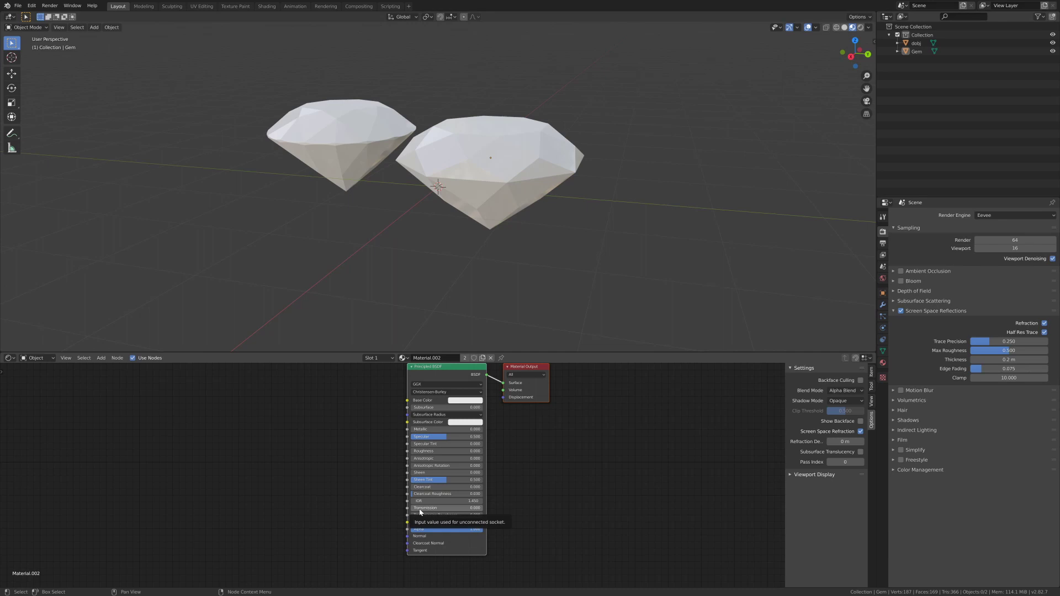
left_click_drag(425, 508, 482, 508)
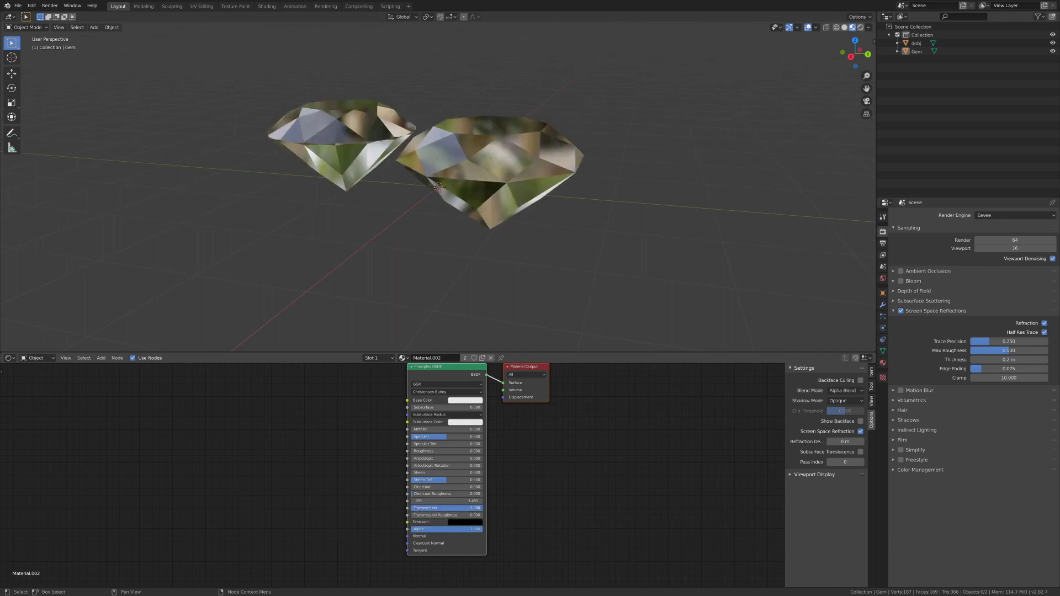
middle_click_drag(606, 265, 517, 265)
Switch the Material Preview lighting to the warm orange HDRI and view the gems from different angles
left_click(869, 27)
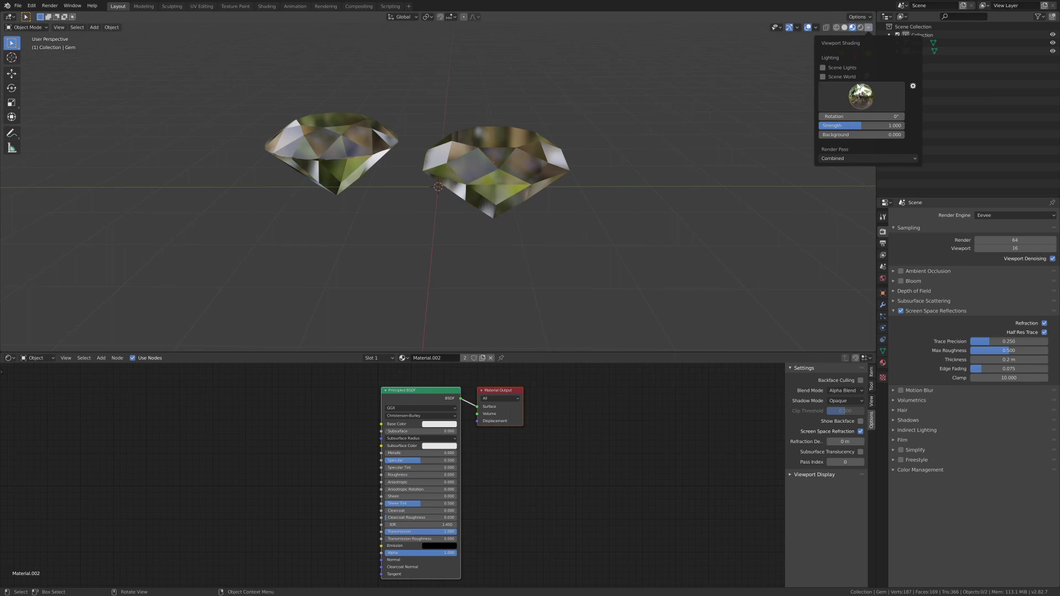
left_click(861, 94)
left_click(740, 126)
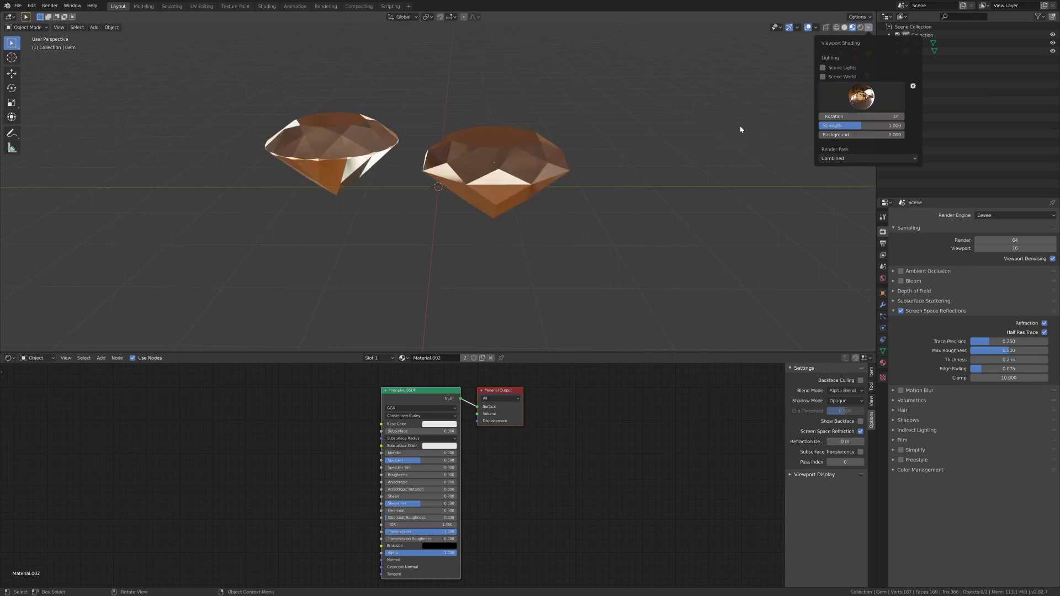
mouse_move(651, 133)
middle_mouse_down()
mouse_move(522, 143)
mouse_move(480, 130)
mouse_move(472, 116)
mouse_move(508, 130)
mouse_move(650, 130)
mouse_move(591, 140)
middle_mouse_up()
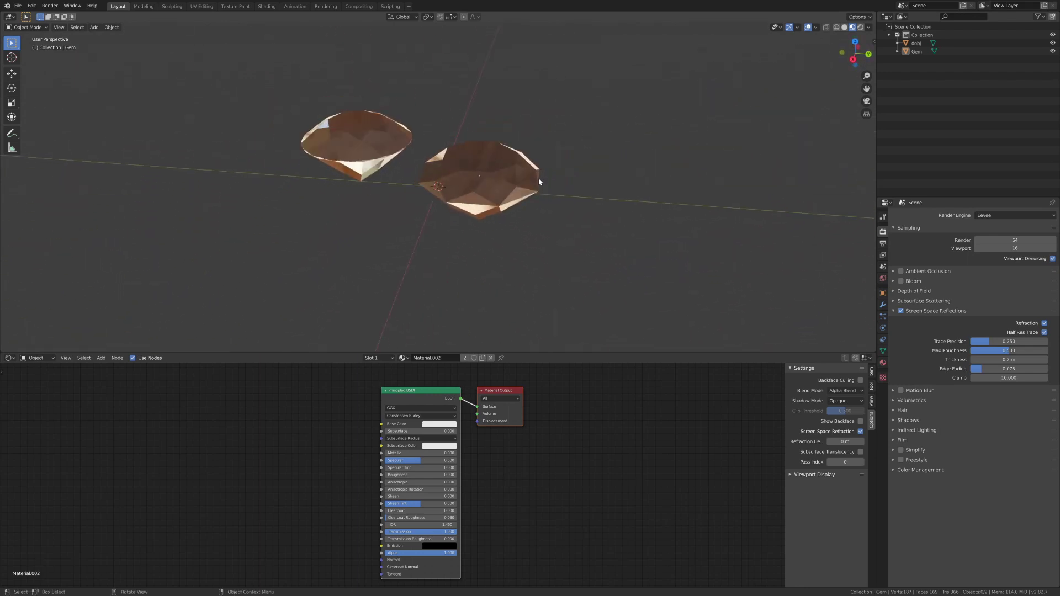
mouse_move(530, 206)
middle_mouse_down()
mouse_move(516, 213)
mouse_move(528, 194)
mouse_move(540, 205)
mouse_move(521, 217)
middle_mouse_up()
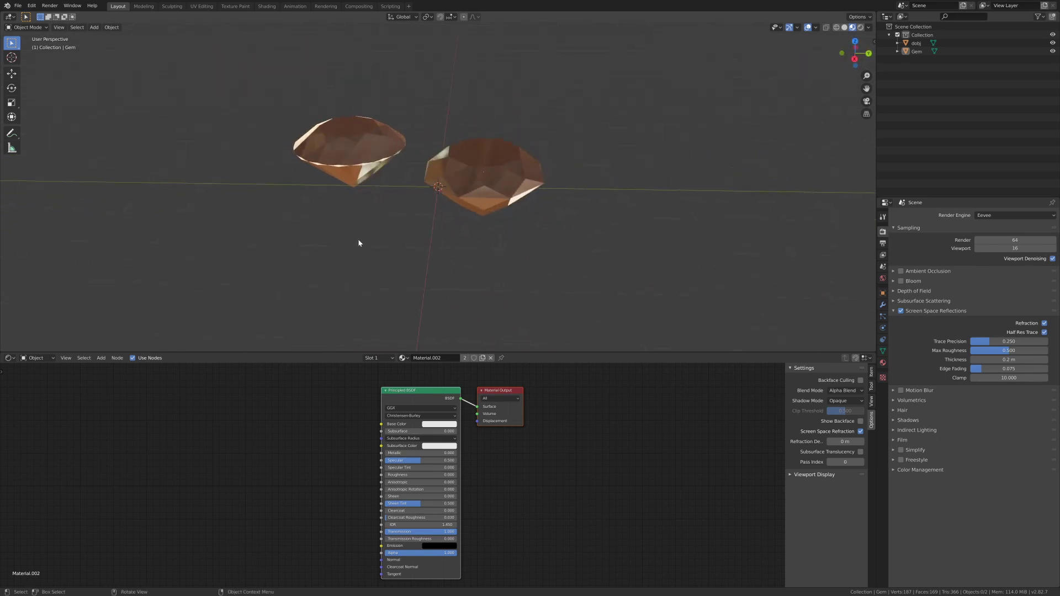
Add a plane, scale it up by about 3.215 and move it slightly down beneath the gems as a ground surface
left_click(95, 29)
mouse_move(94, 37)
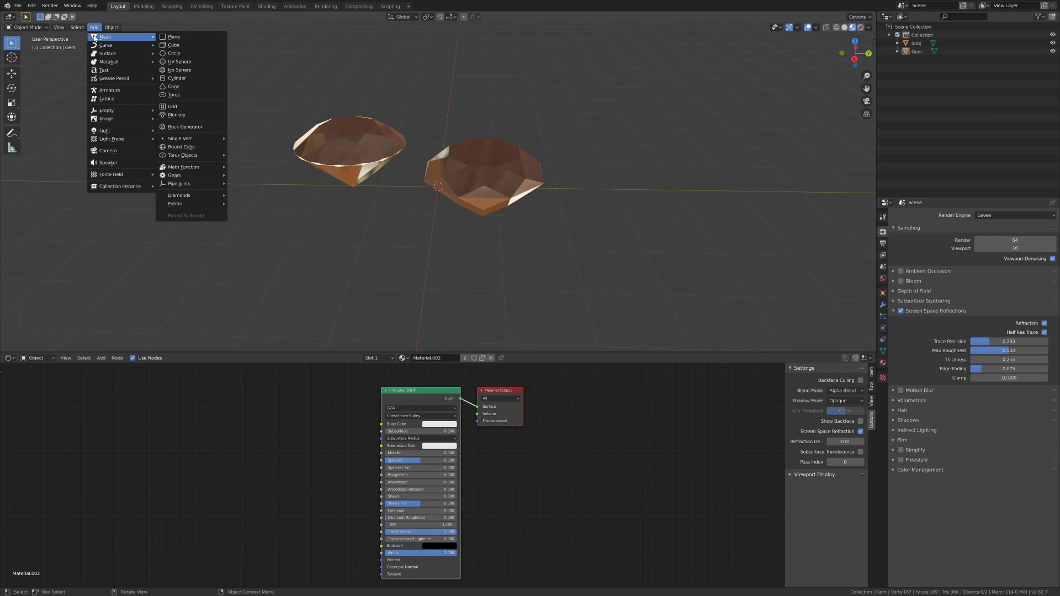
left_click(176, 38)
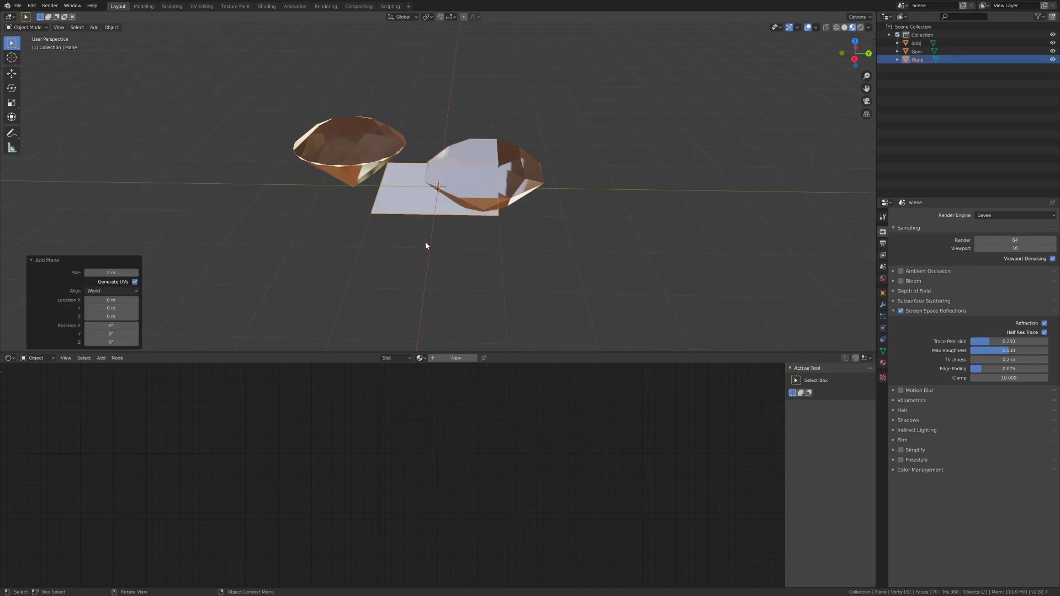
key("s")
left_click(574, 232)
key("g")
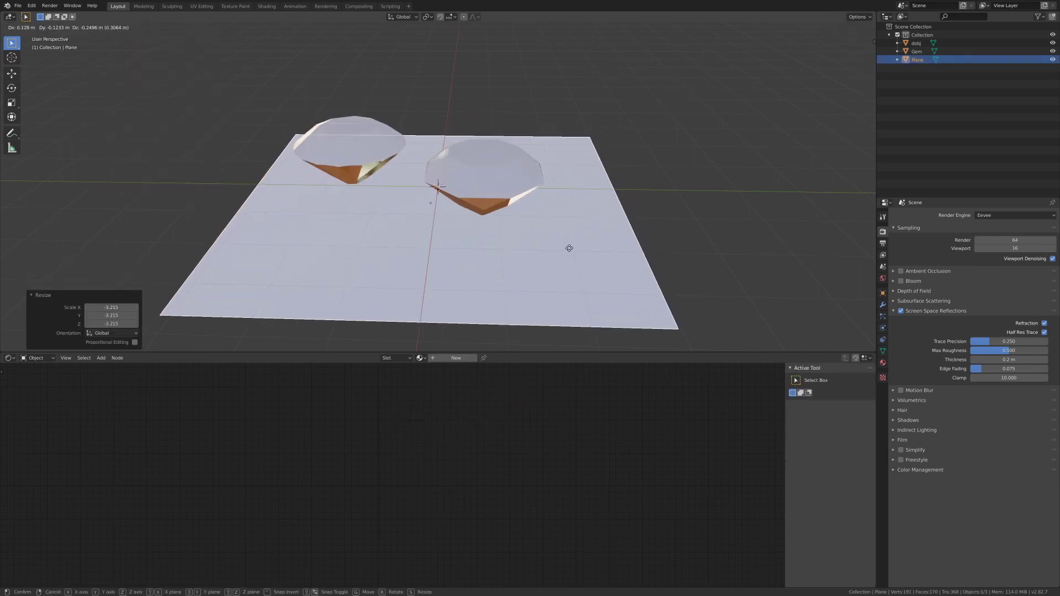
left_click(561, 246)
middle_click_drag(561, 246, 580, 233)
left_click(604, 162)
mouse_move(604, 163)
middle_mouse_down()
mouse_move(655, 163)
mouse_move(651, 214)
mouse_move(641, 163)
mouse_move(658, 151)
mouse_move(761, 152)
mouse_move(766, 168)
middle_mouse_up()
Change the Material Preview lighting to a bright outdoor HDRI
left_click(867, 28)
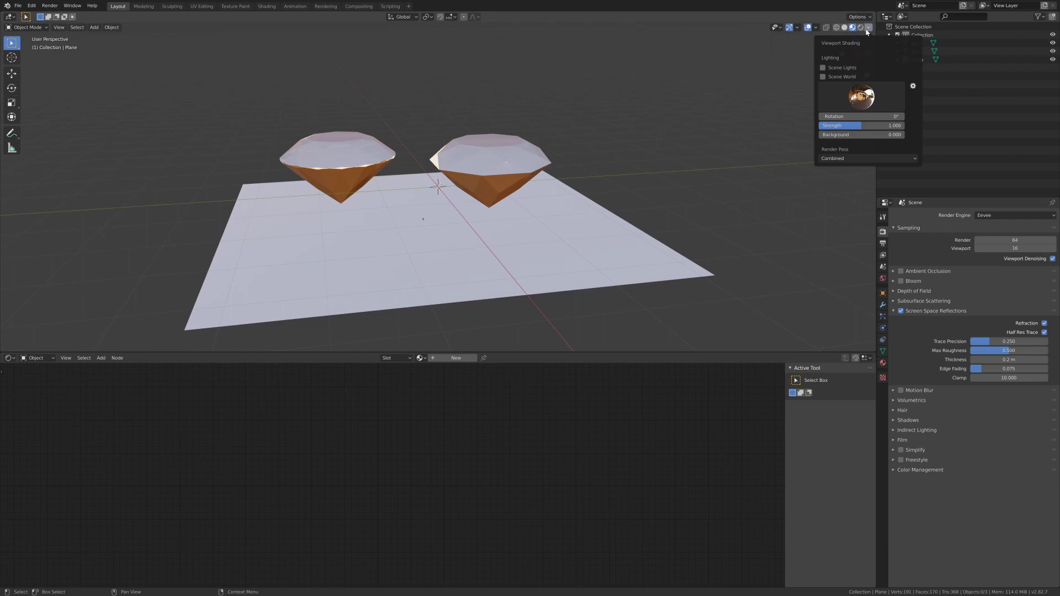
left_click(862, 99)
left_click(874, 122)
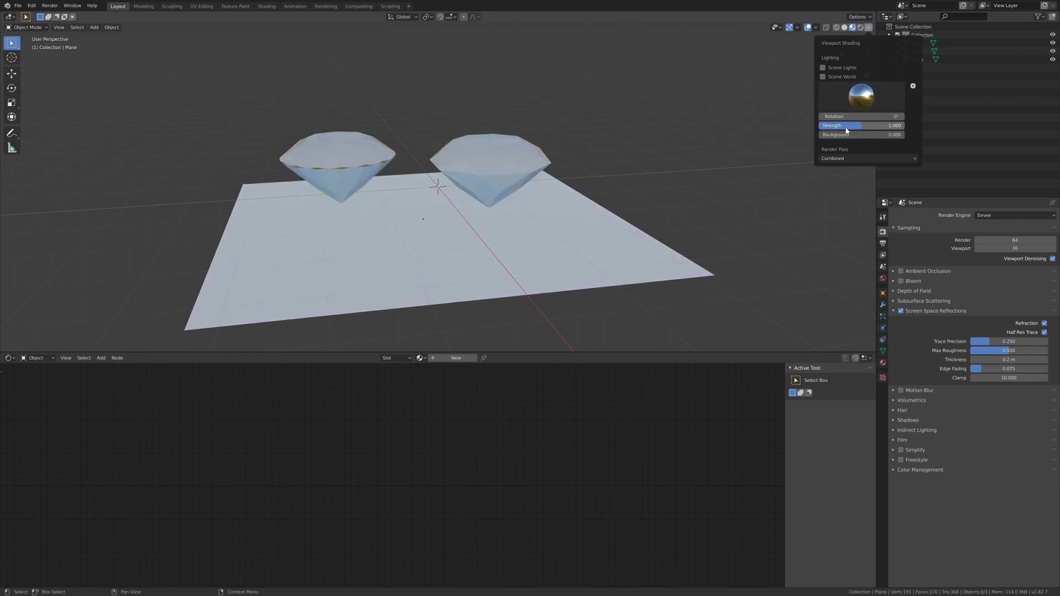
middle_click_drag(693, 138, 478, 210)
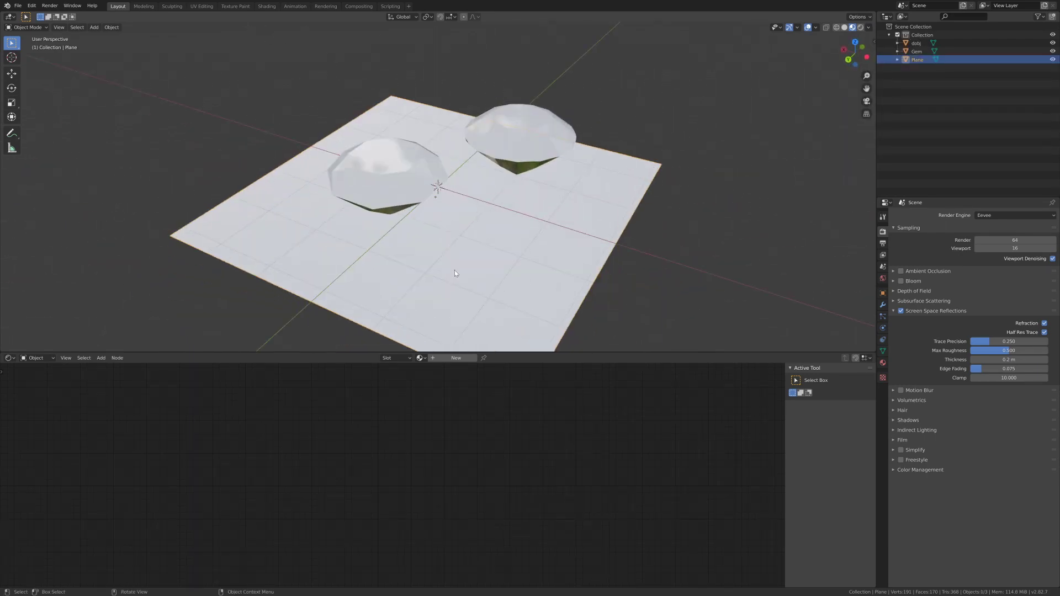
Create a new material for the plane and connect a Checker Texture's Color output to its Base Color
left_click(456, 357)
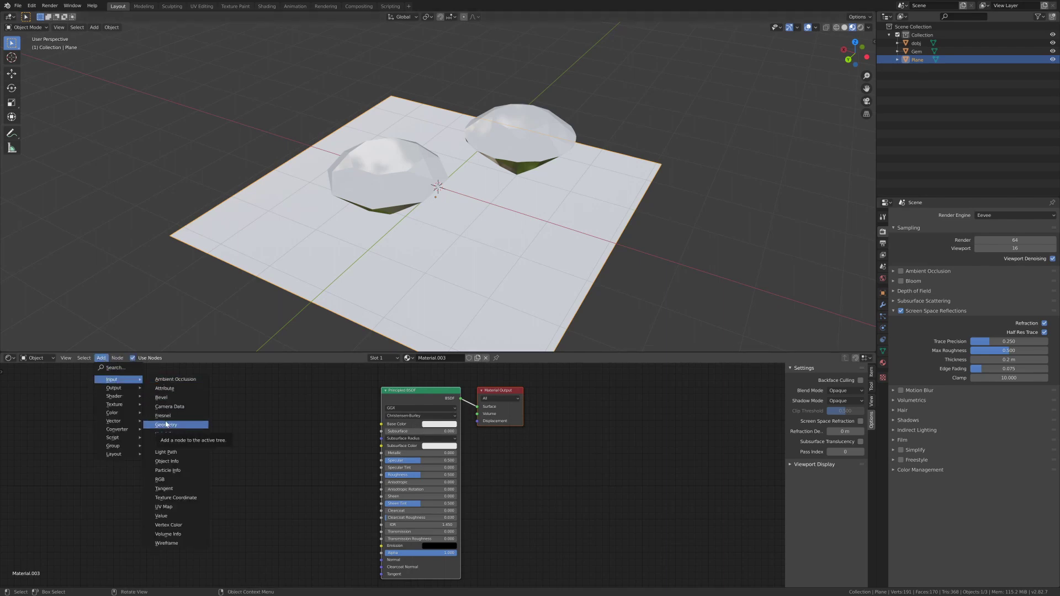
left_click(117, 367)
type("check")
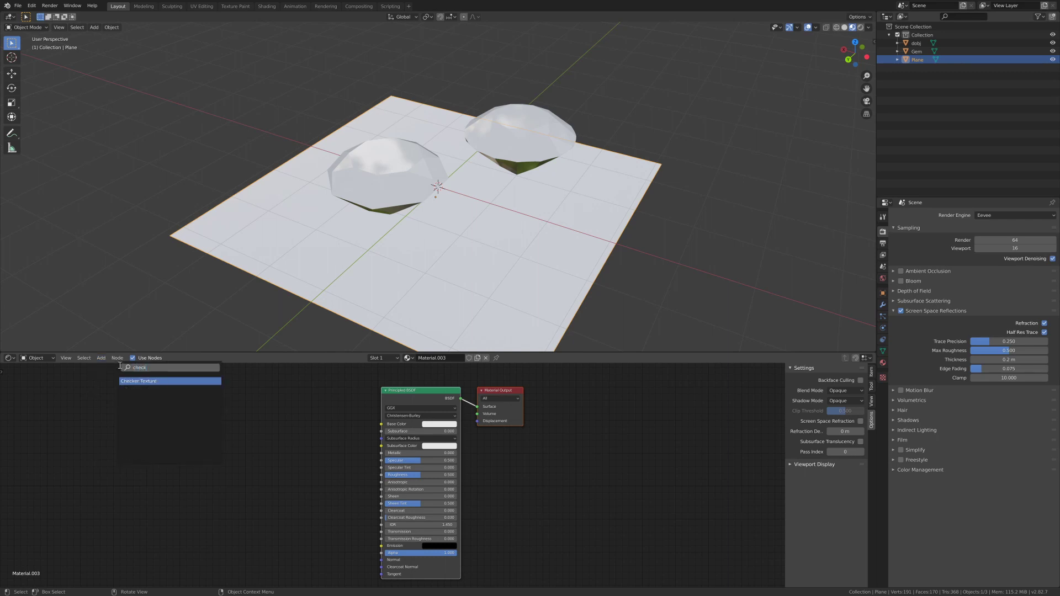
key("Return")
left_click(292, 460)
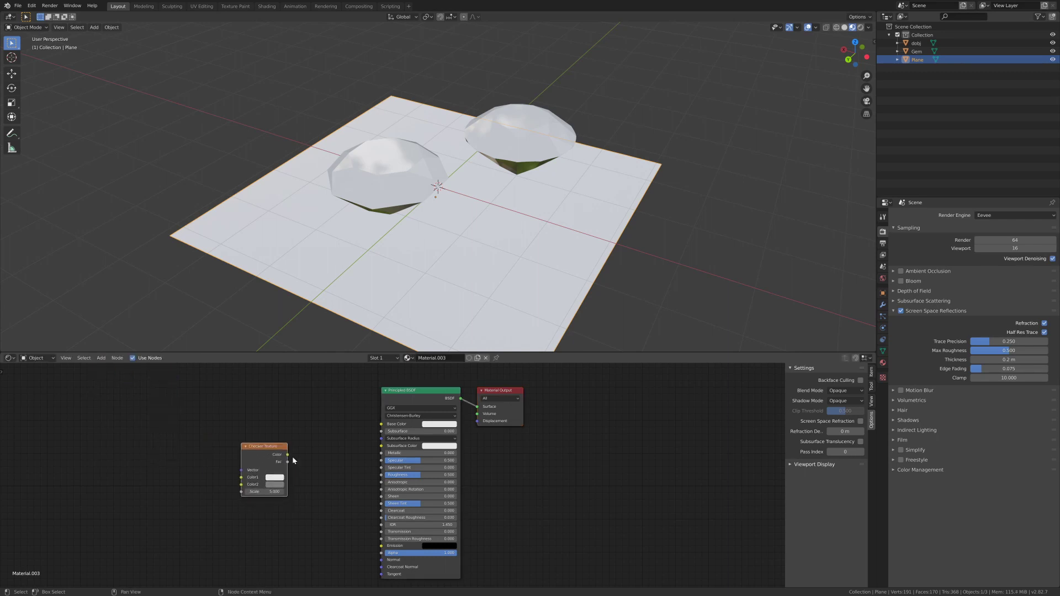
left_click_drag(382, 425, 381, 424)
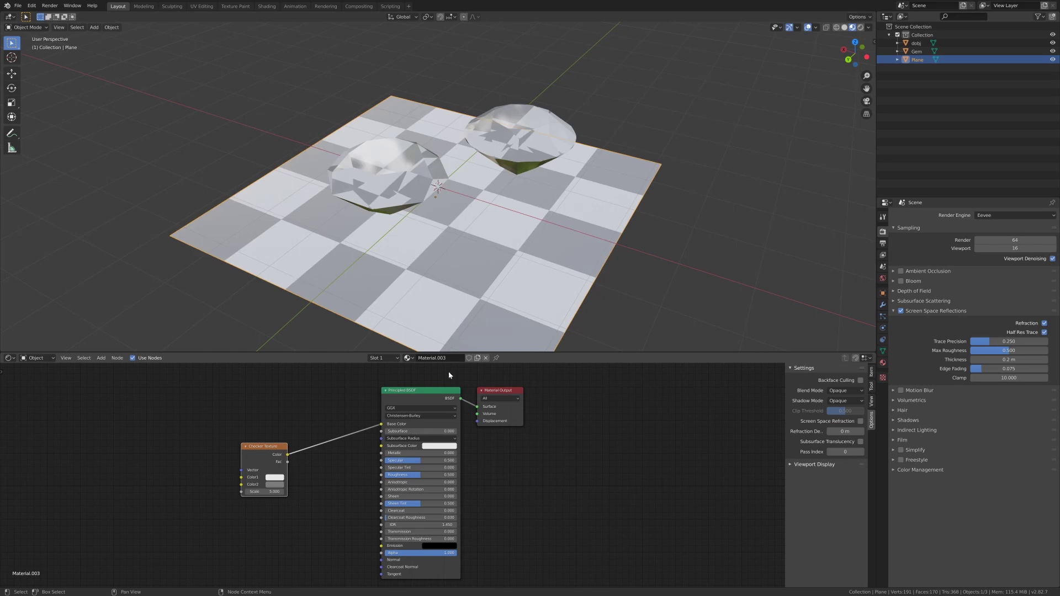
Set the checker's Color2 to maroon, then feed pink-green and blue-maroon duplicates of the Checker Texture into its Color1 and Color2
middle_click_drag(565, 256, 528, 224)
left_click(274, 485)
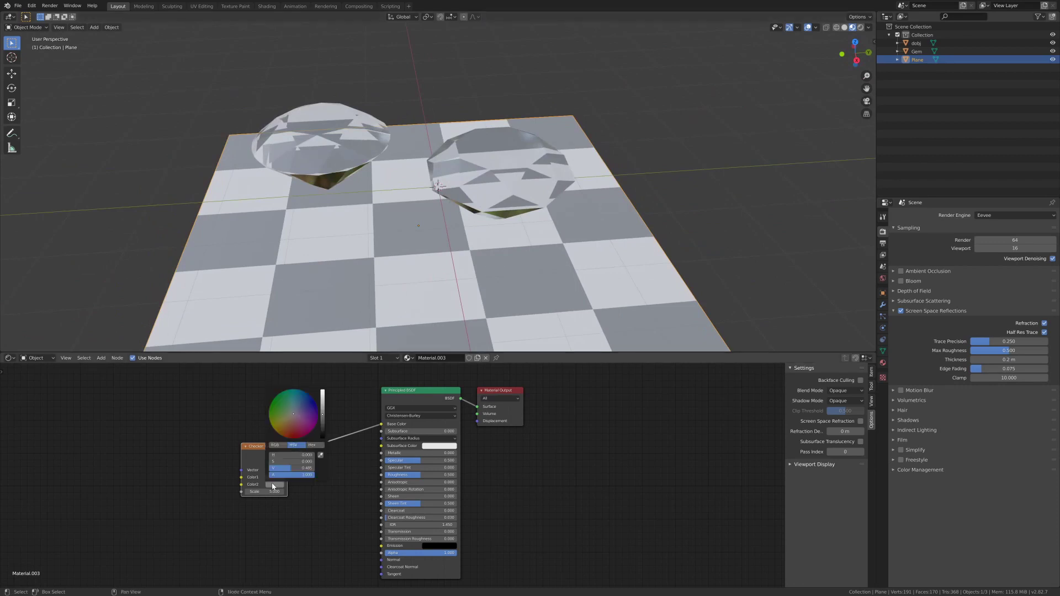
left_click(298, 429)
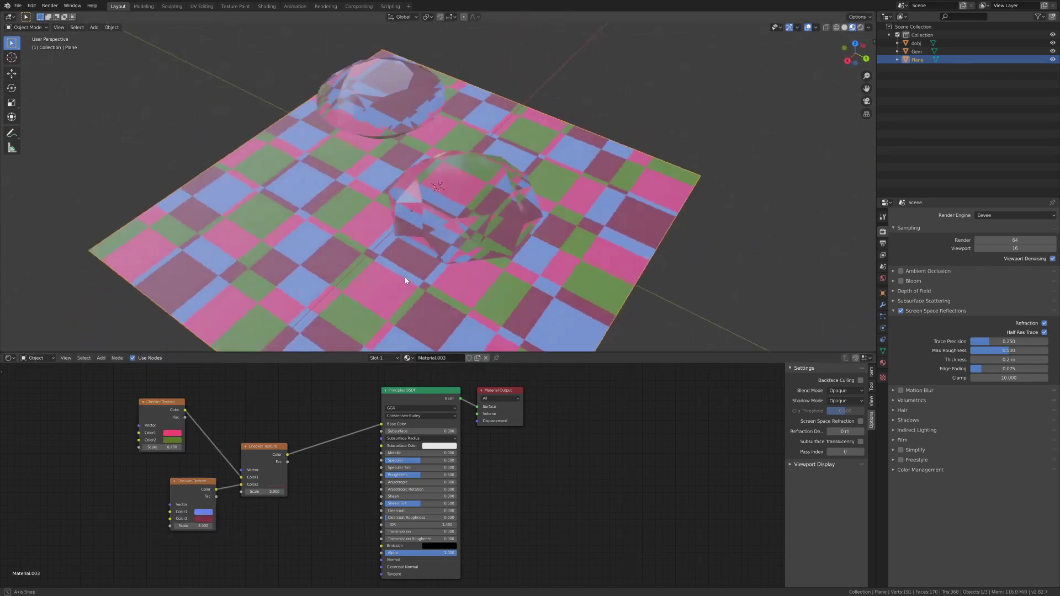
middle_click_drag(405, 277, 451, 252)
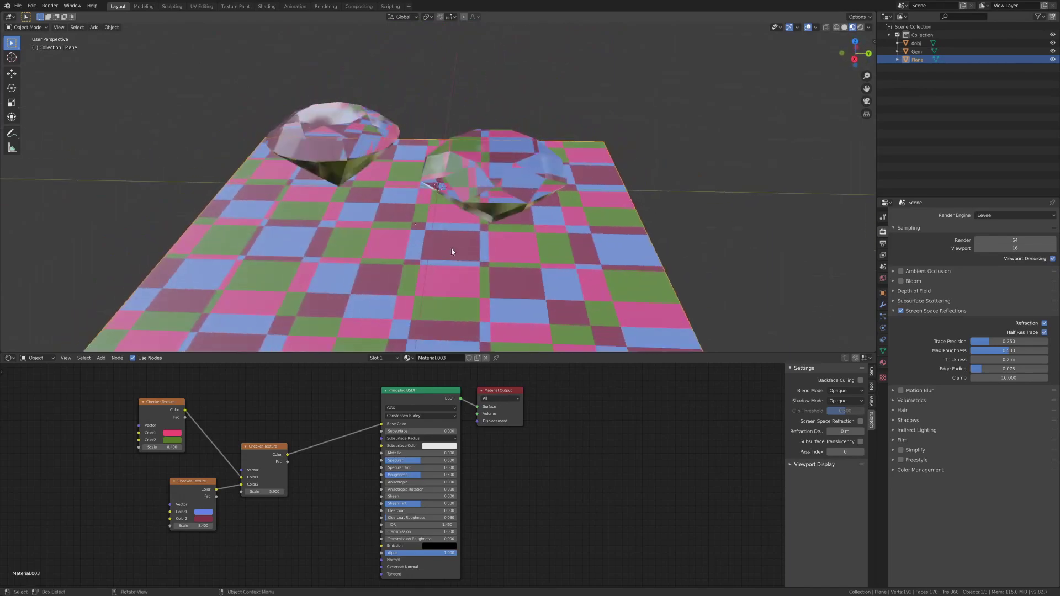
Try a higher roughness on the Gem's material and return it to 0
mouse_move(449, 142)
middle_mouse_down()
mouse_move(672, 142)
mouse_move(700, 168)
mouse_move(679, 189)
mouse_move(598, 194)
mouse_move(560, 143)
mouse_move(447, 151)
middle_mouse_up()
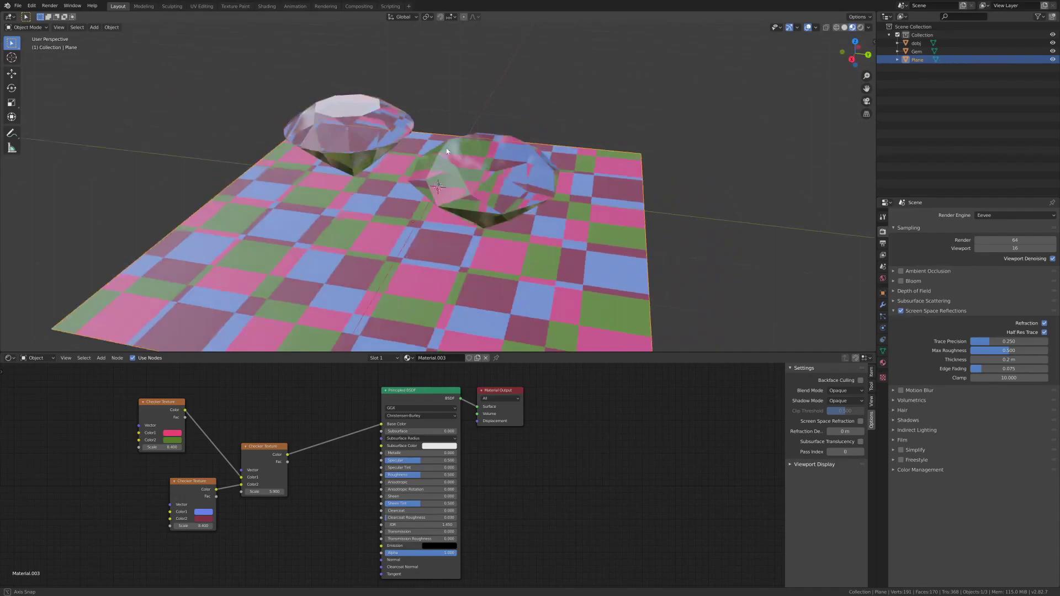
middle_click_drag(571, 231, 438, 230)
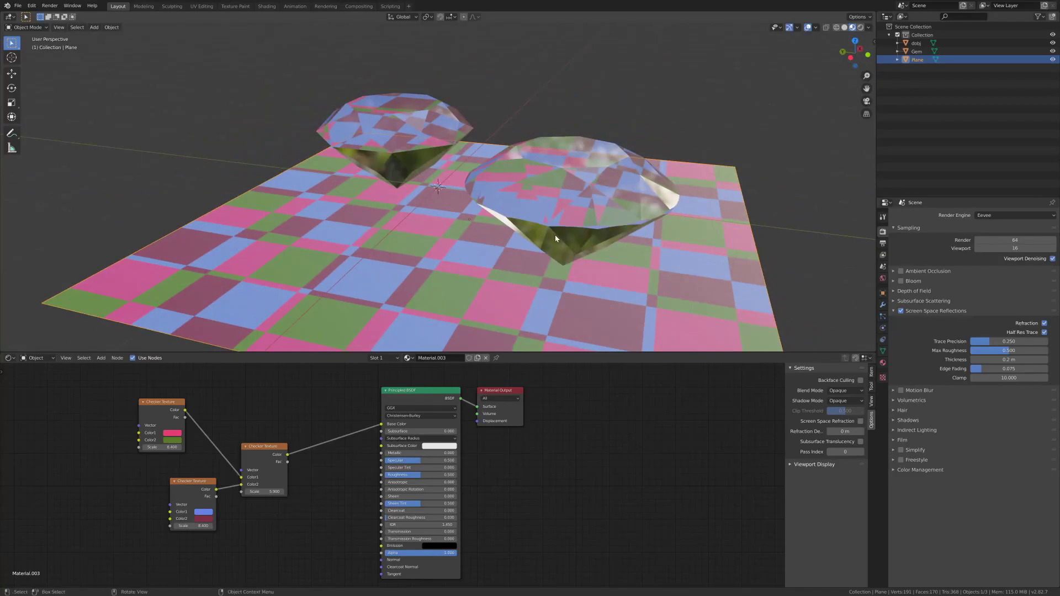
middle_click_drag(555, 238, 535, 172)
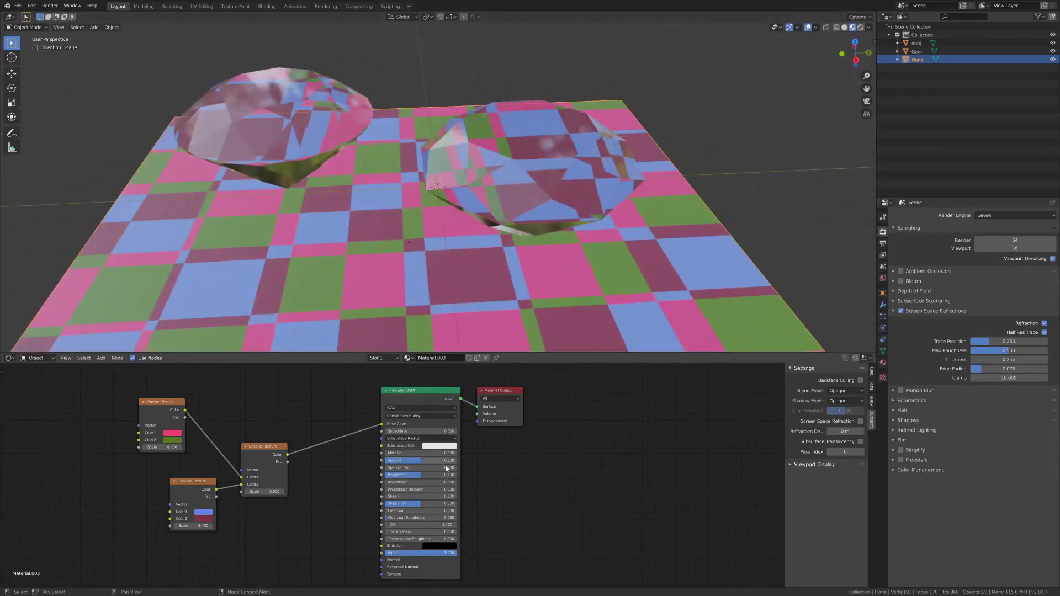
left_click(536, 173)
left_click_drag(393, 480, 409, 475)
middle_click_drag(552, 251, 521, 253)
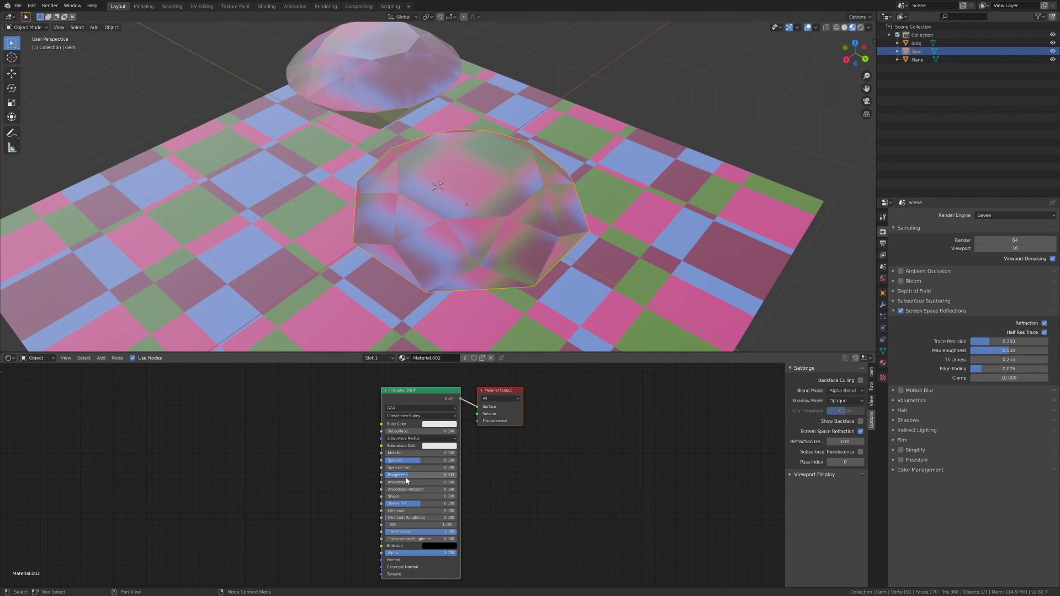
left_click_drag(409, 476, 388, 475)
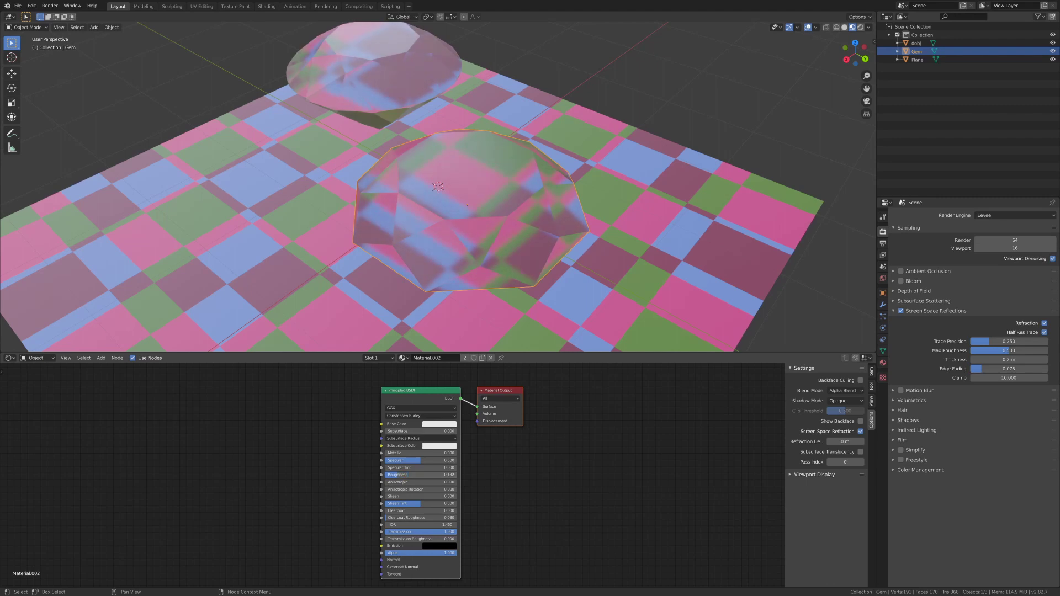
Set the gem material's base color to green and raise its roughness to about 0.236
left_click(436, 425)
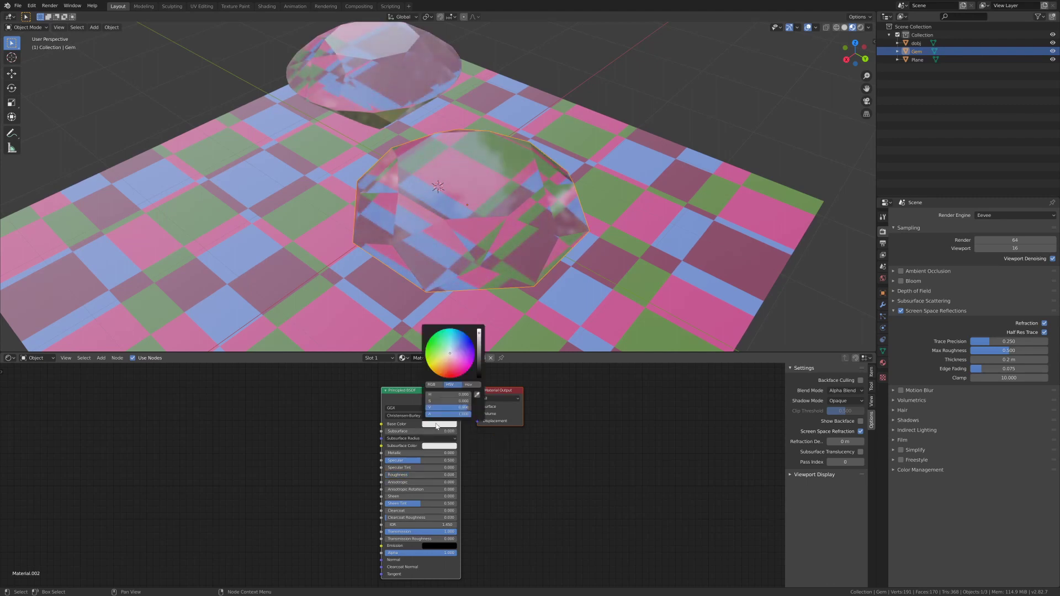
left_click(441, 348)
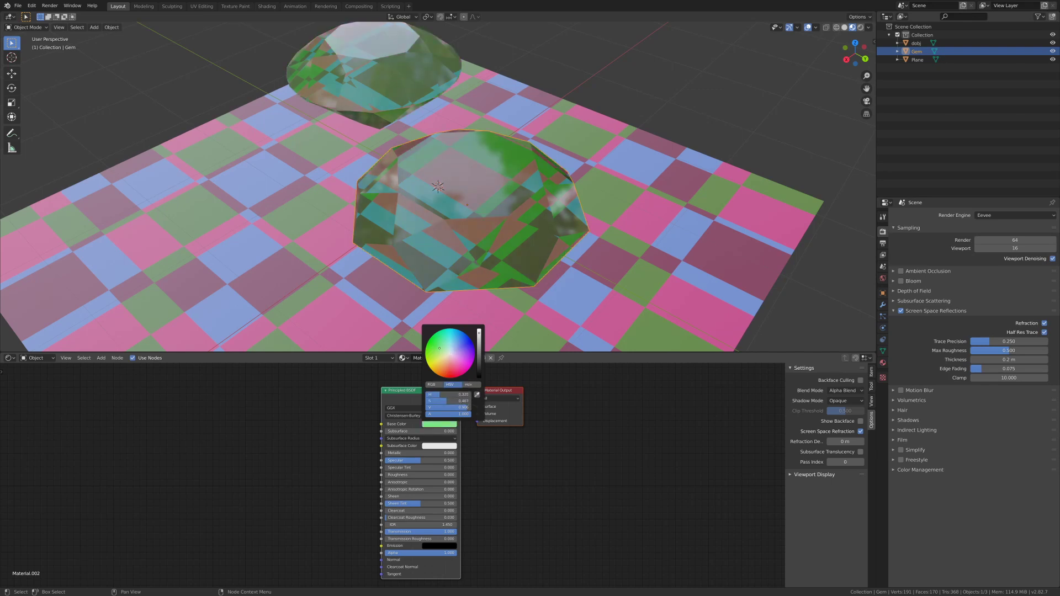
left_click_drag(390, 475, 408, 475)
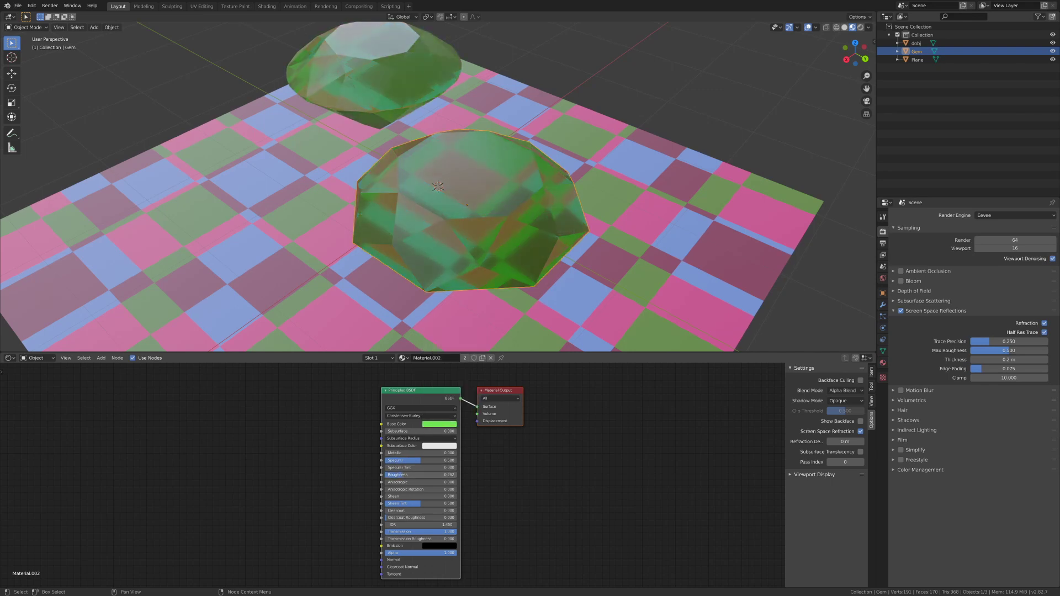
Examine the green gems on the checkered plane from several angles, both far away and close up
left_click(745, 133)
middle_click_drag(745, 133, 522, 222)
scroll(533, 169, "down", 5)
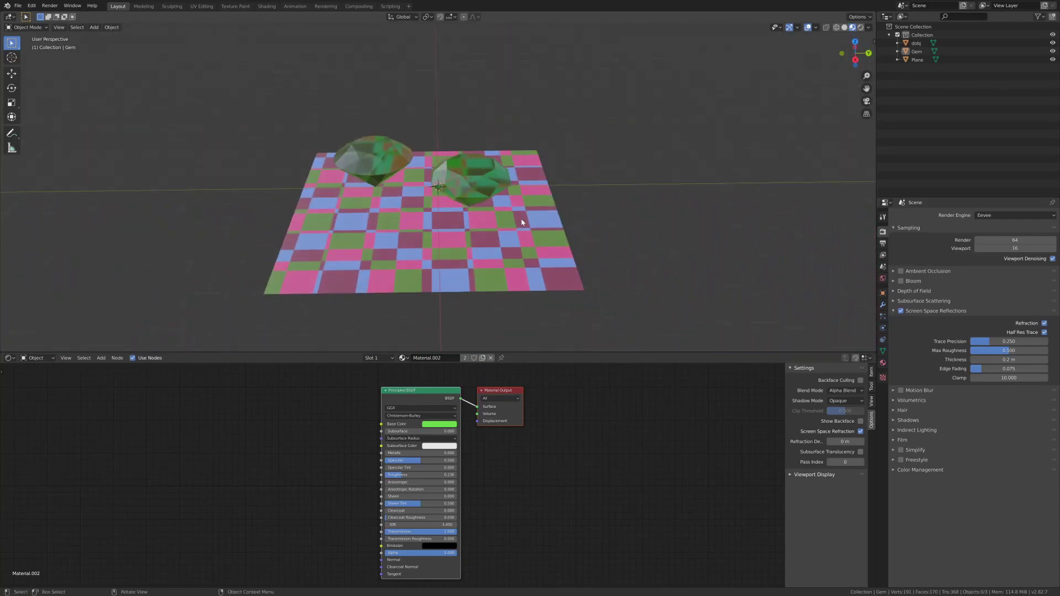
scroll(511, 218, "down", 6)
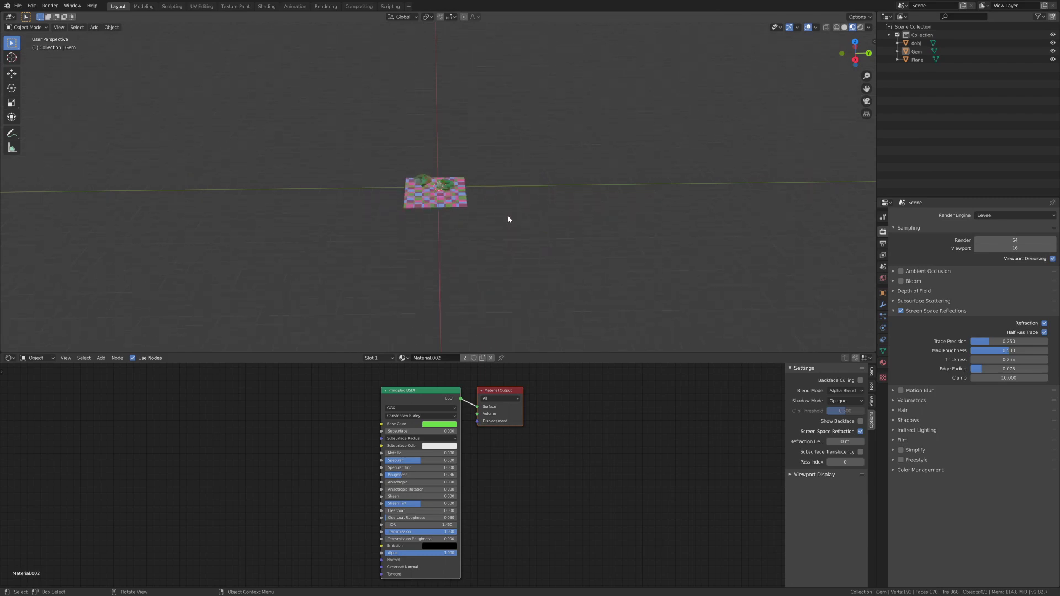
mouse_move(475, 220)
middle_mouse_down()
mouse_move(482, 211)
mouse_move(458, 213)
middle_mouse_up()
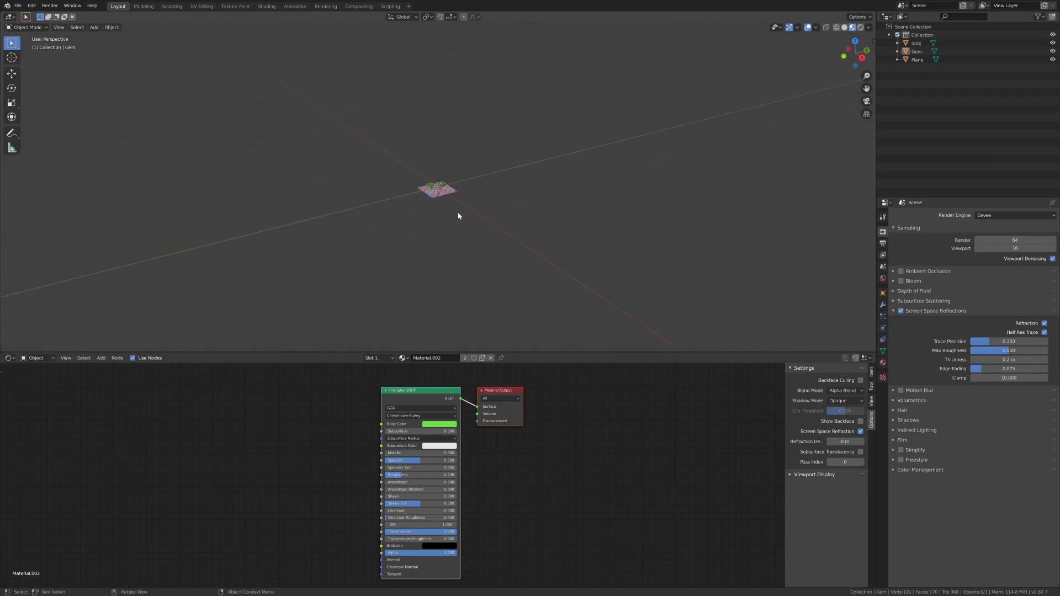
left_click(517, 259)
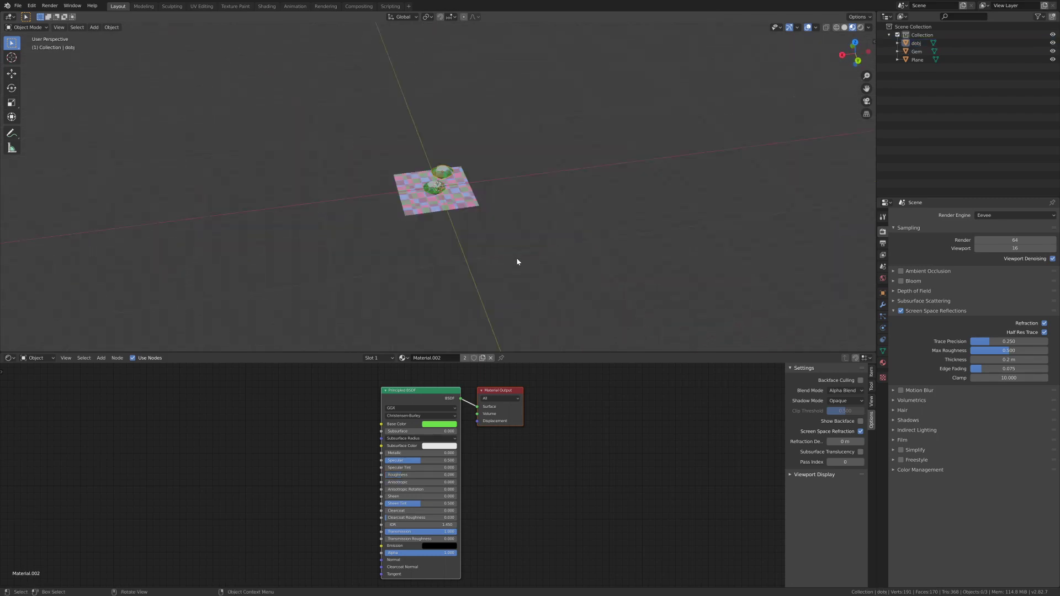
middle_click_drag(517, 259, 455, 199)
scroll(482, 250, "down", 5)
scroll(393, 258, "up", 5)
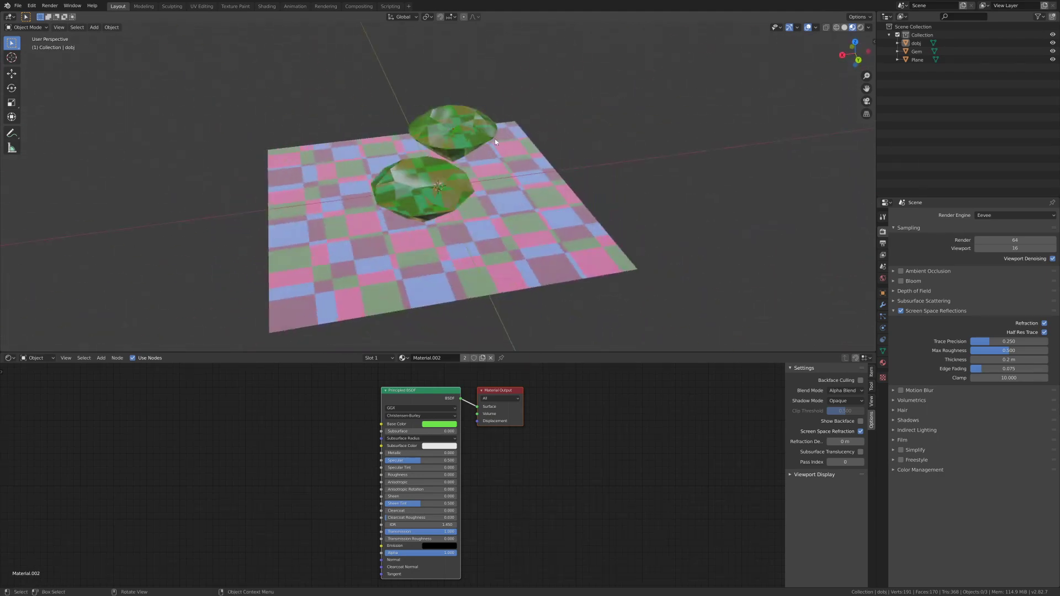
scroll(448, 186, "up", 4)
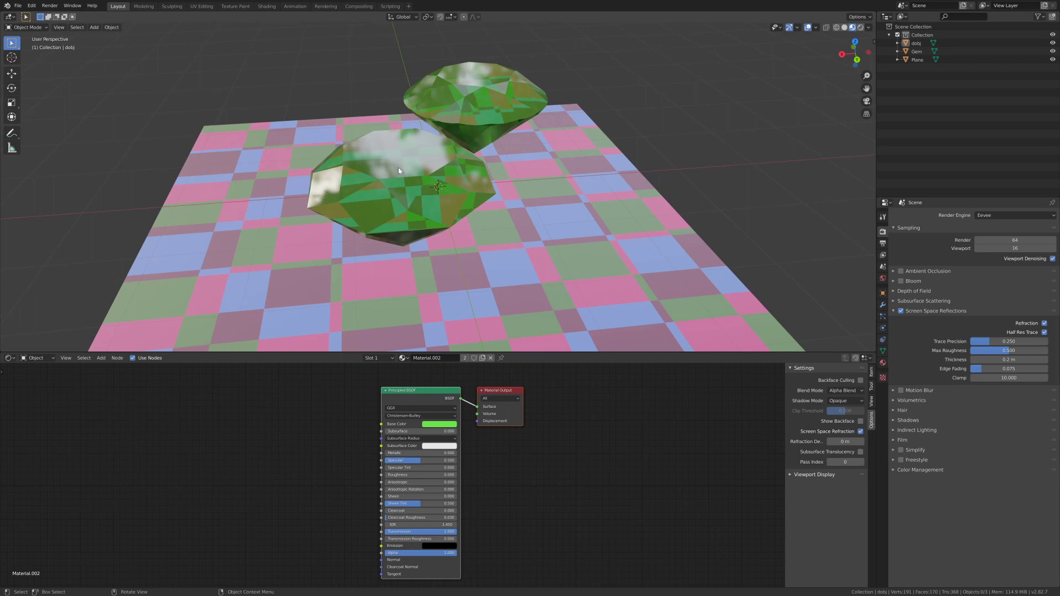
Try smooth shading on the Gem and return it to flat shading
right_click(399, 170)
middle_click_drag(462, 178, 428, 177)
left_click(394, 153)
right_click(387, 160)
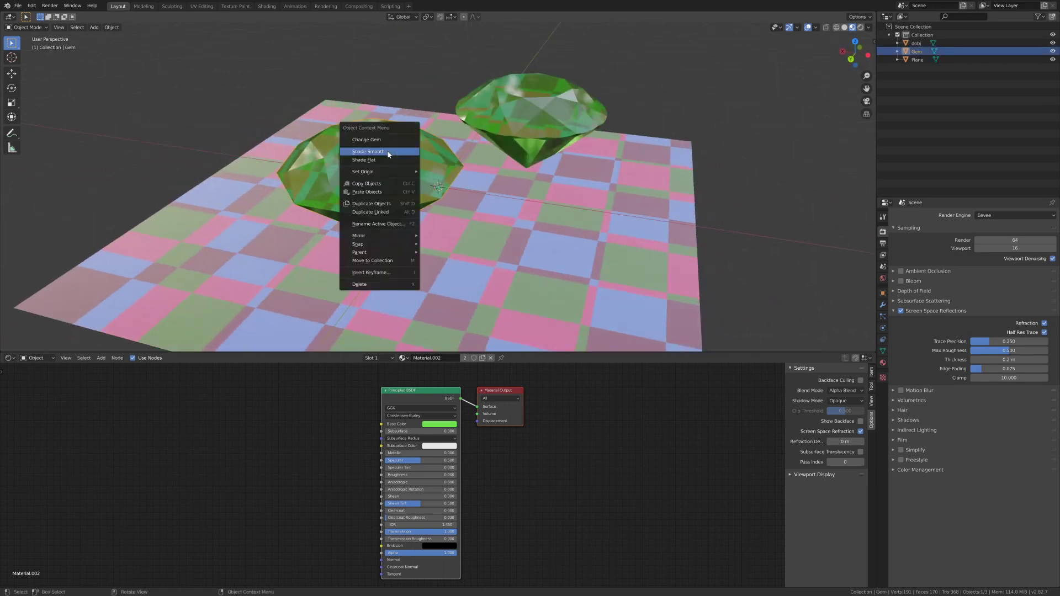
left_click(386, 152)
left_click(412, 97)
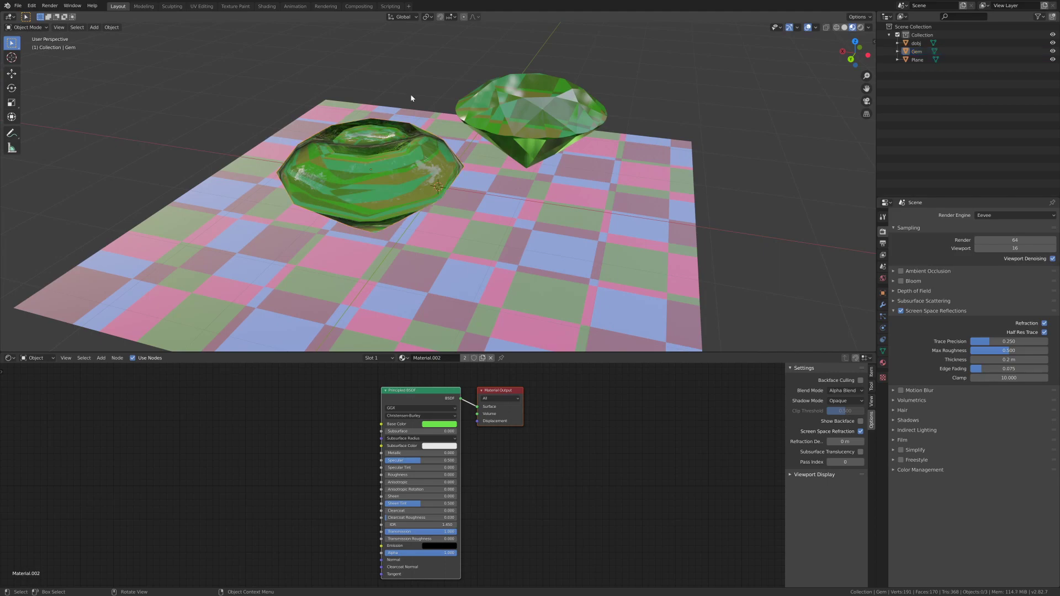
middle_click_drag(411, 97, 538, 78)
middle_click_drag(549, 135, 546, 164)
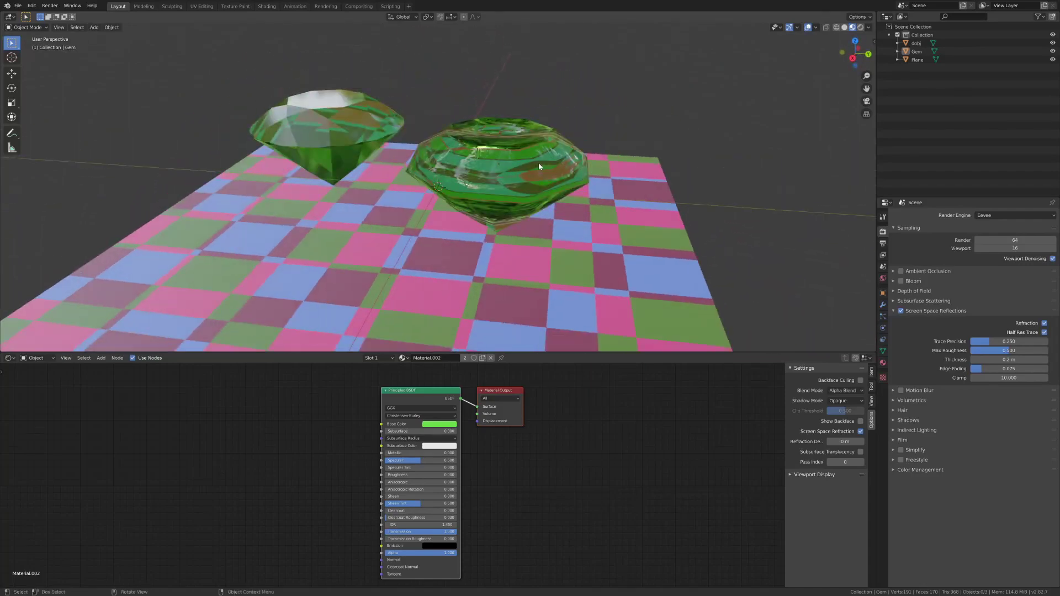
right_click(538, 166)
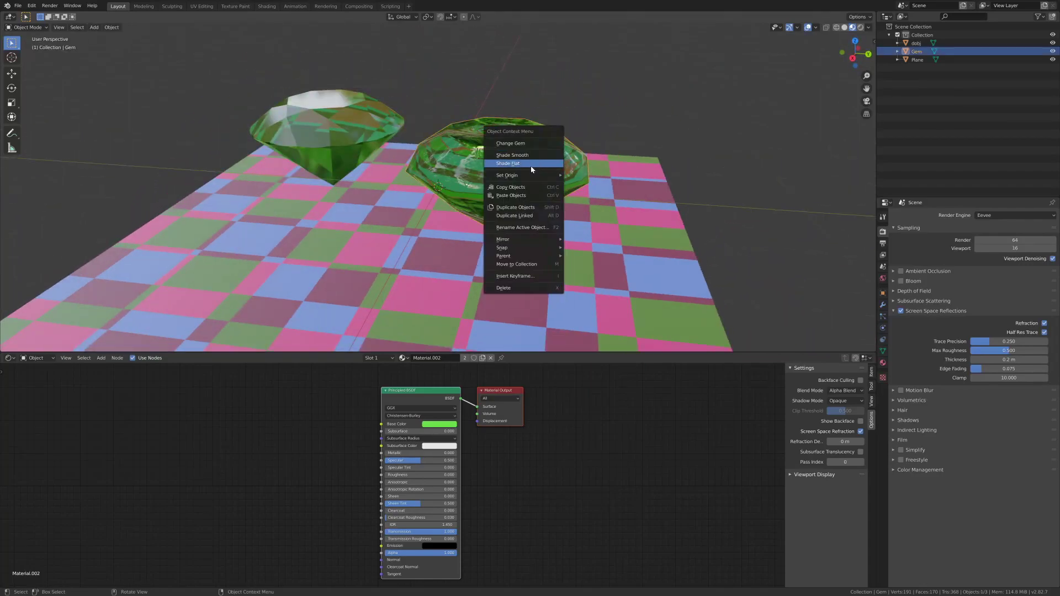
left_click(531, 168)
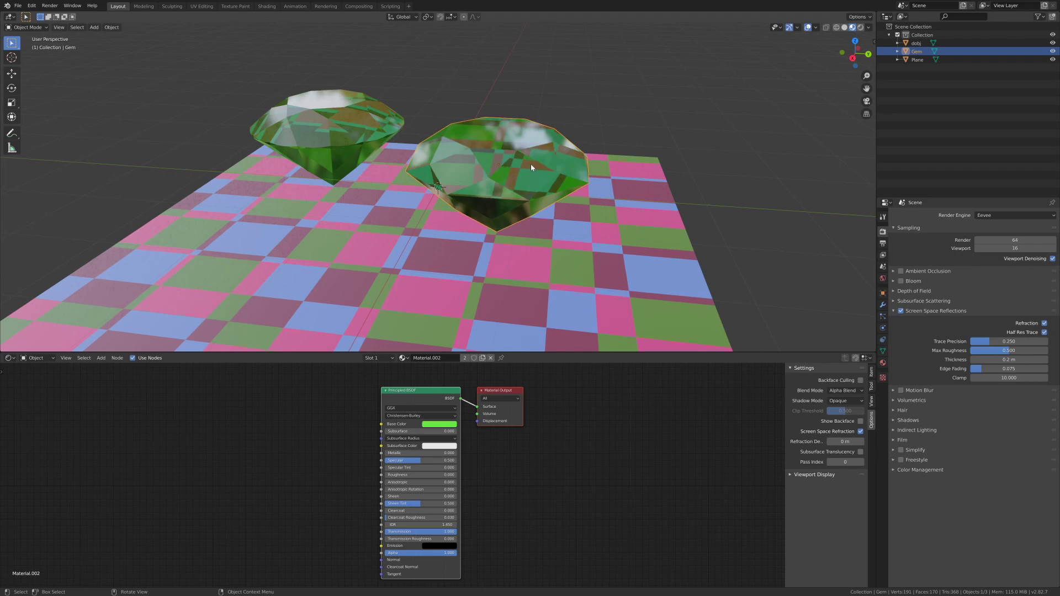
Set the gem material's base color to white
left_click(560, 111)
middle_click_drag(560, 111, 505, 116)
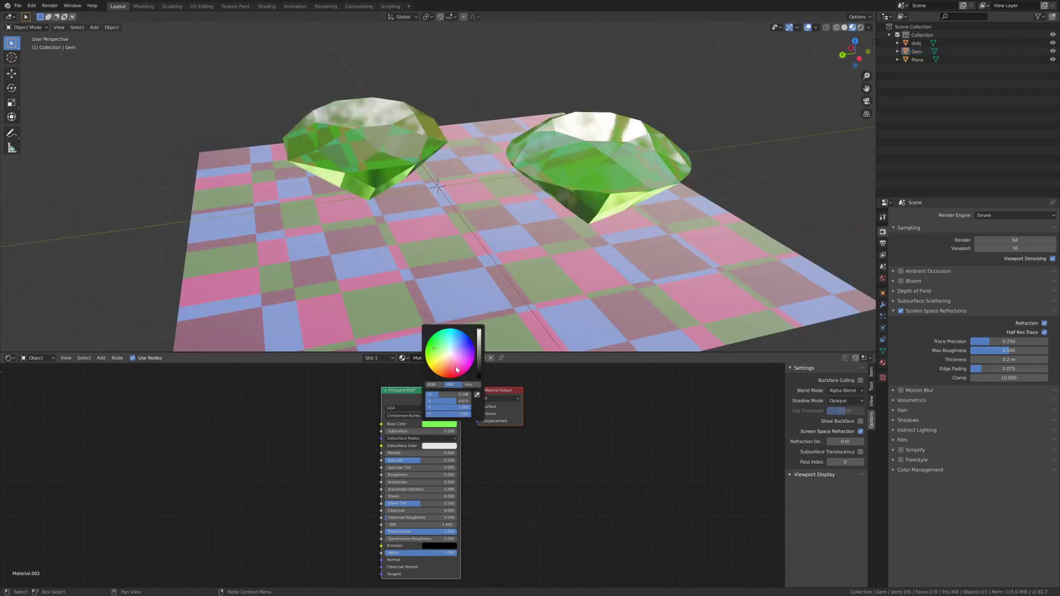
left_click(450, 354)
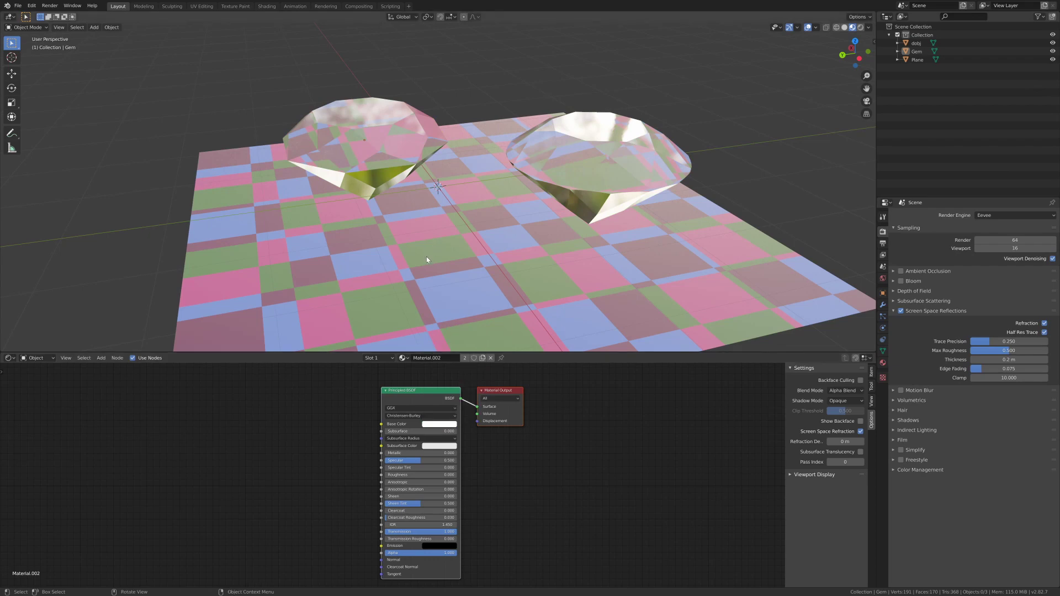
Insert a Mix Shader between the gem material's Principled BSDF and Material Output
key("g")
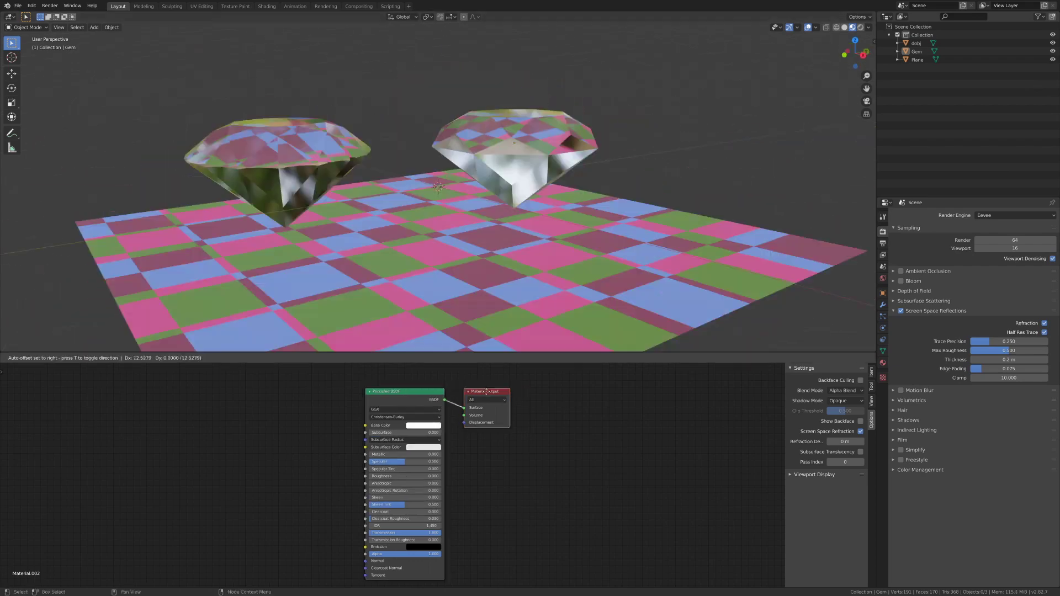
left_click(538, 393)
left_click(88, 357)
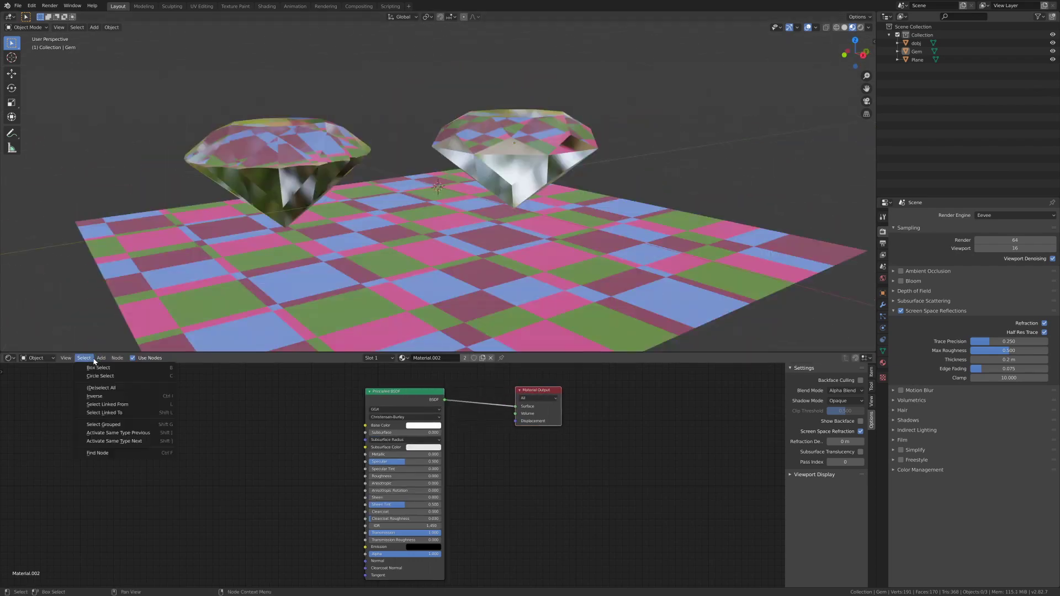
left_click(103, 369)
left_click(534, 390)
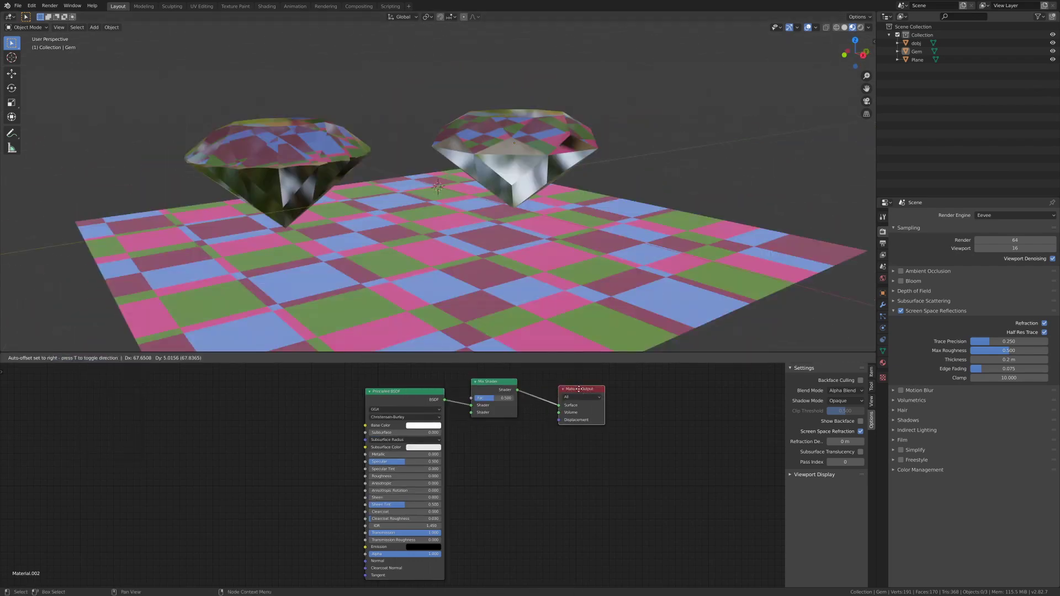
left_click_drag(496, 409, 511, 407)
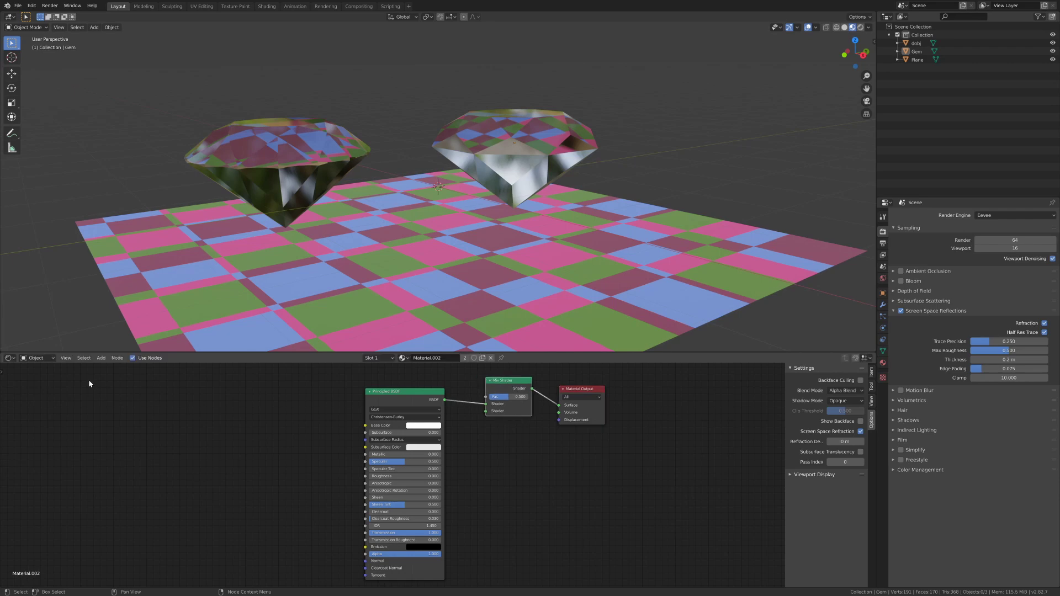
Add a Refraction BSDF to the gem material and duplicate it twice to get three copies
left_click(101, 358)
left_click(115, 368)
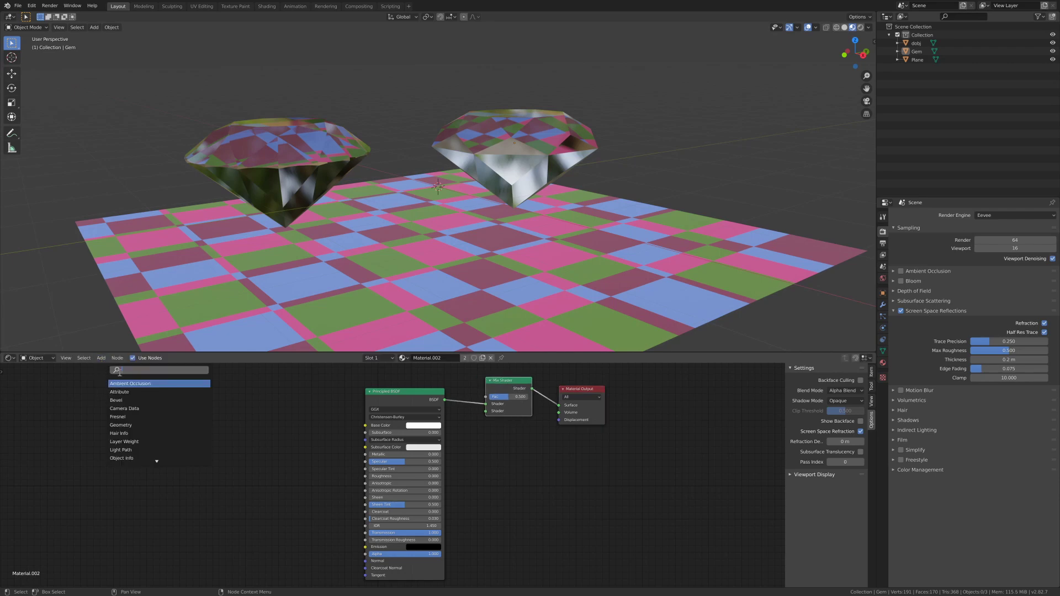
type("refra")
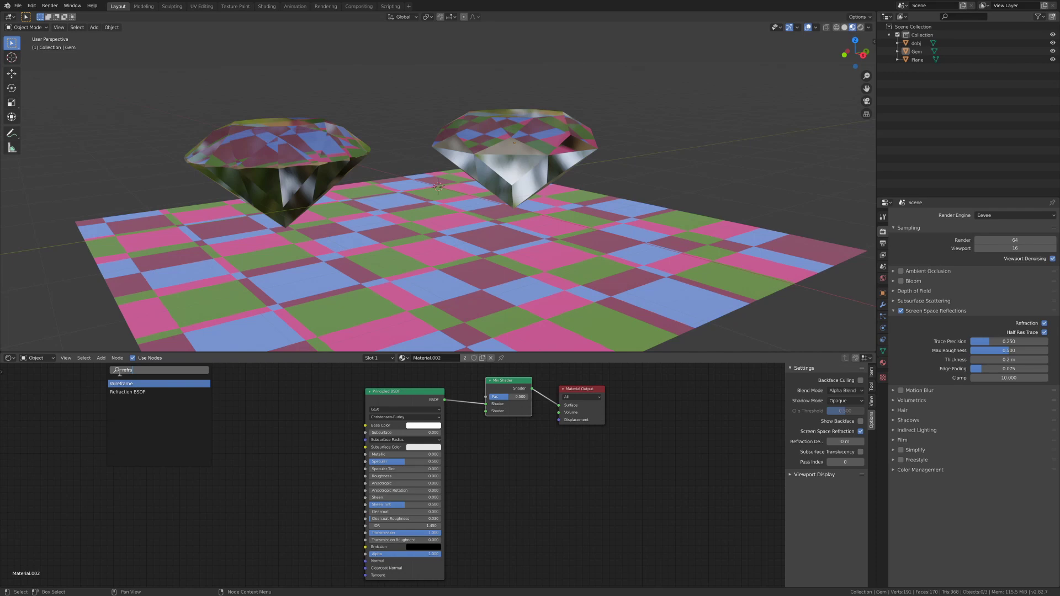
left_click(128, 392)
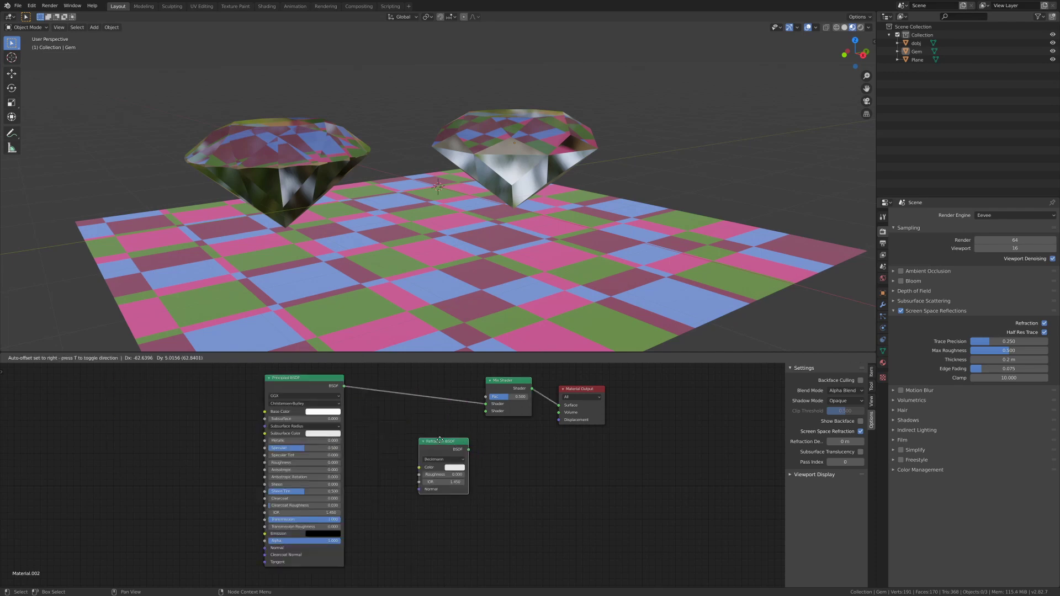
left_click(401, 414)
key("shift+d")
left_click(426, 477)
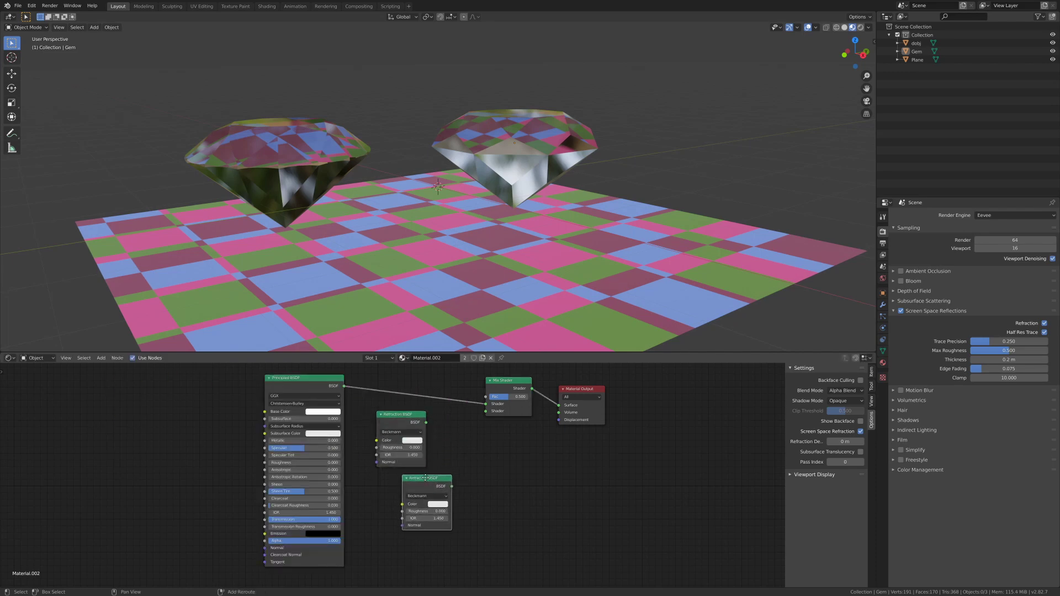
key("shift+d")
left_click(495, 517)
Add an Add Shader and feed it into the second shader input of the Mix Shader
key("shift+a")
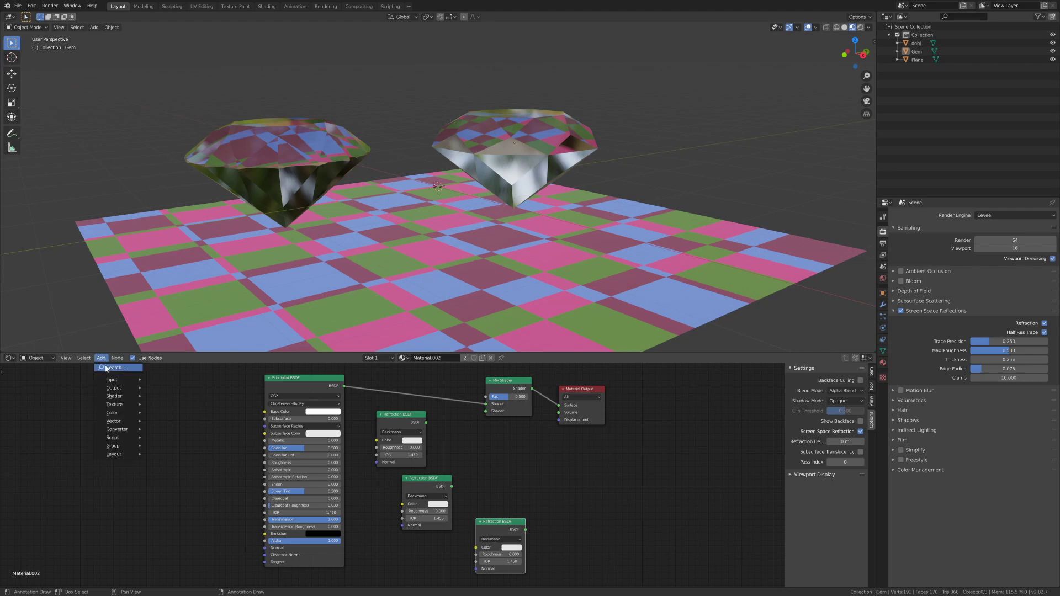
left_click(110, 370)
type("add")
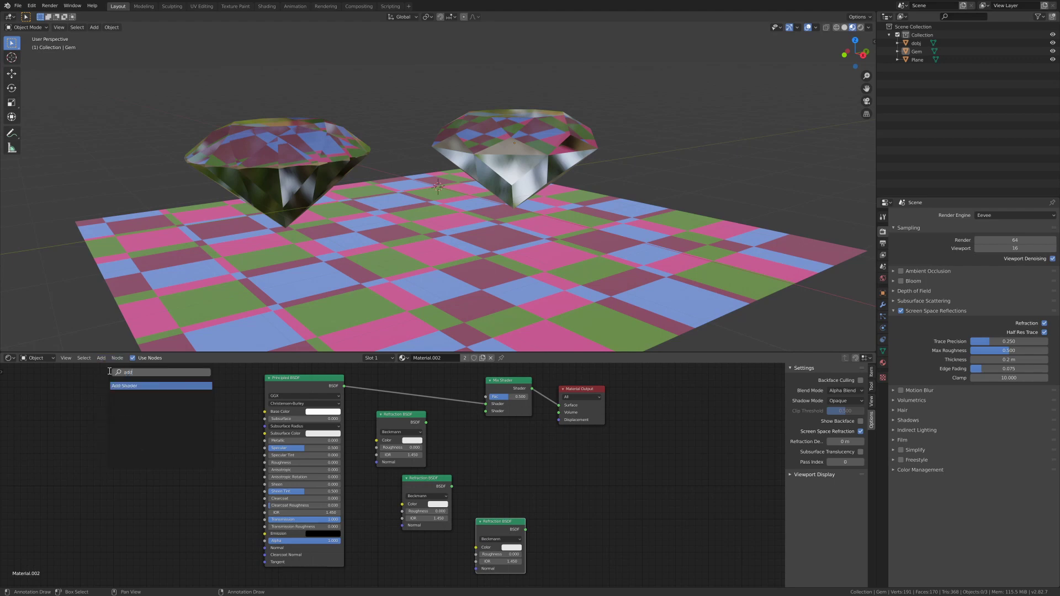
left_click(186, 385)
left_click(521, 436)
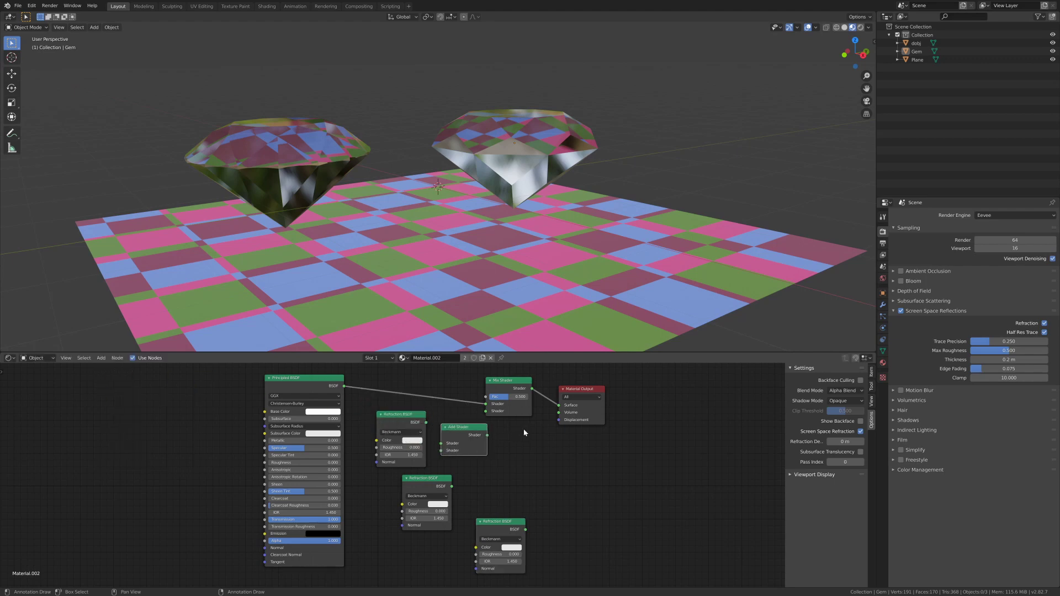
left_click_drag(512, 380, 541, 390)
left_click_drag(471, 432, 528, 415)
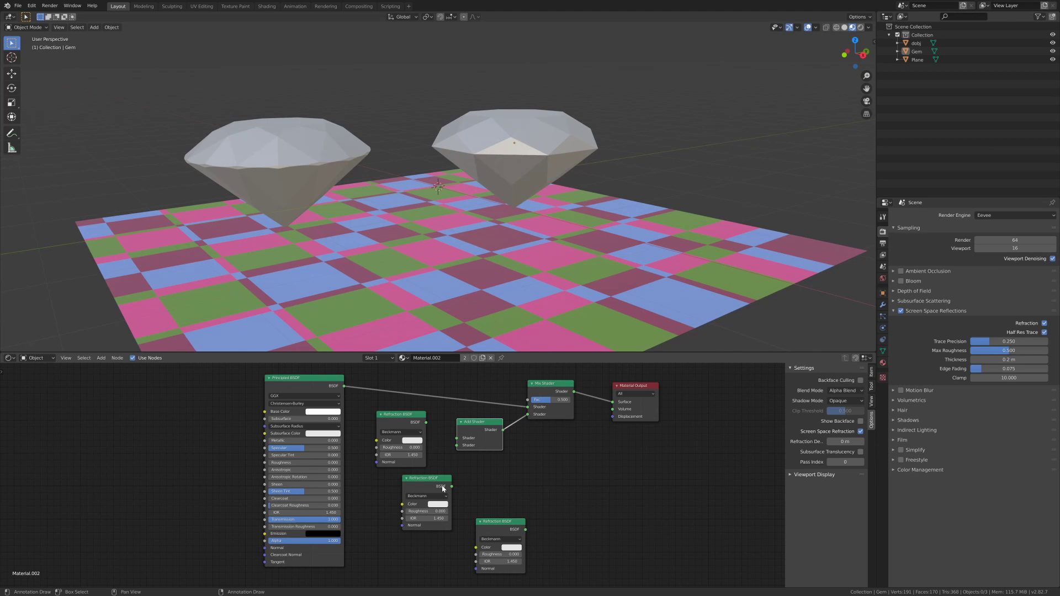
Duplicate the Add Shader and feed the copy into the second input of the first Add Shader
left_click_drag(443, 488, 419, 493)
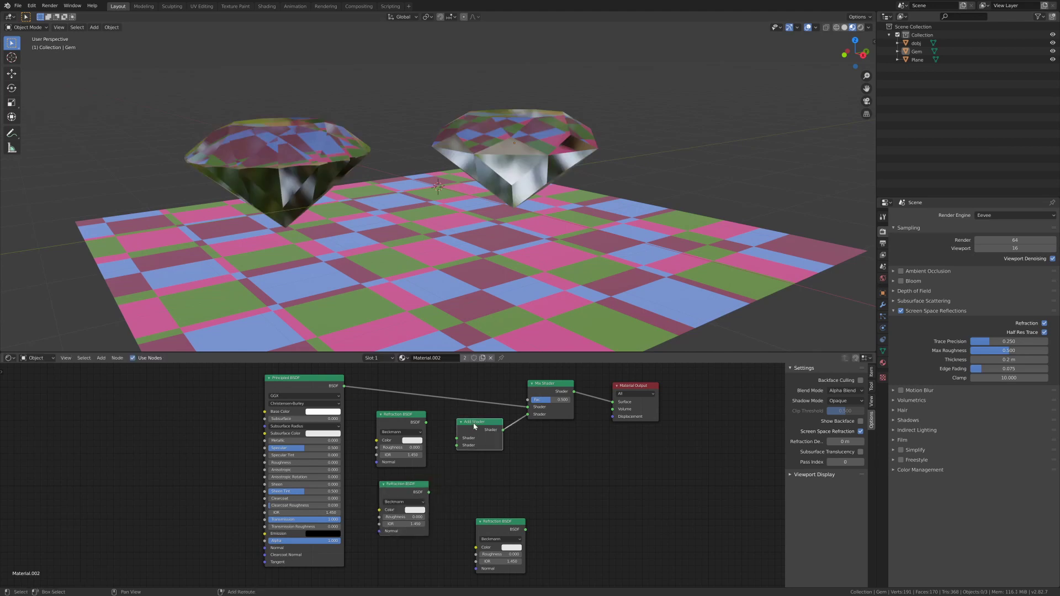
key("shift+d")
left_click(500, 484)
mouse_move(491, 485)
left_mouse_down()
mouse_move(457, 445)
mouse_move(447, 494)
left_mouse_up()
left_click(448, 476)
left_click(446, 490)
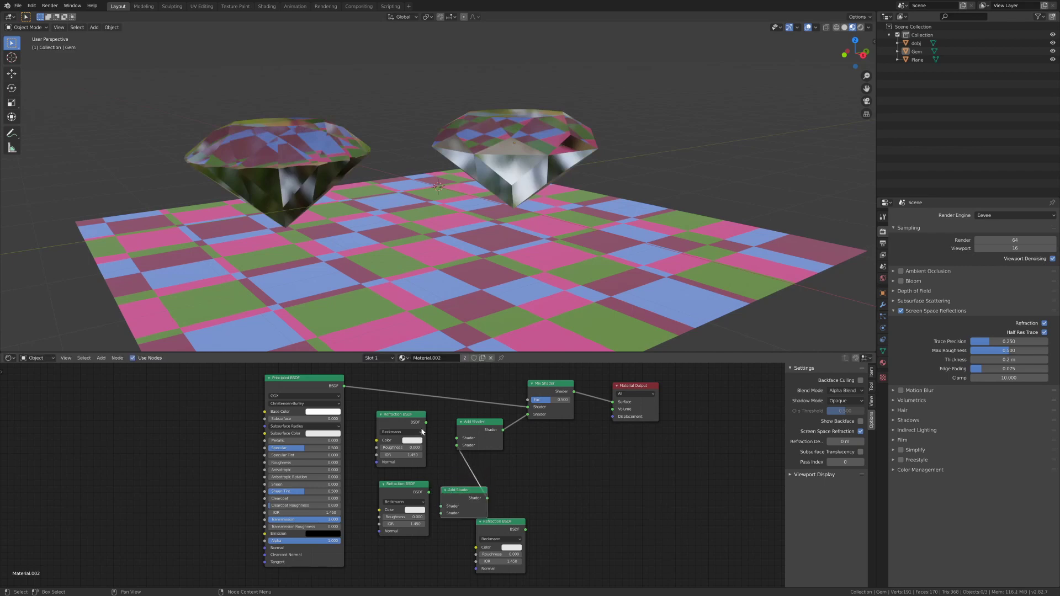
Feed one Refraction BSDF into the first Add Shader and the other two into the duplicated Add Shader
left_click_drag(426, 422, 449, 432)
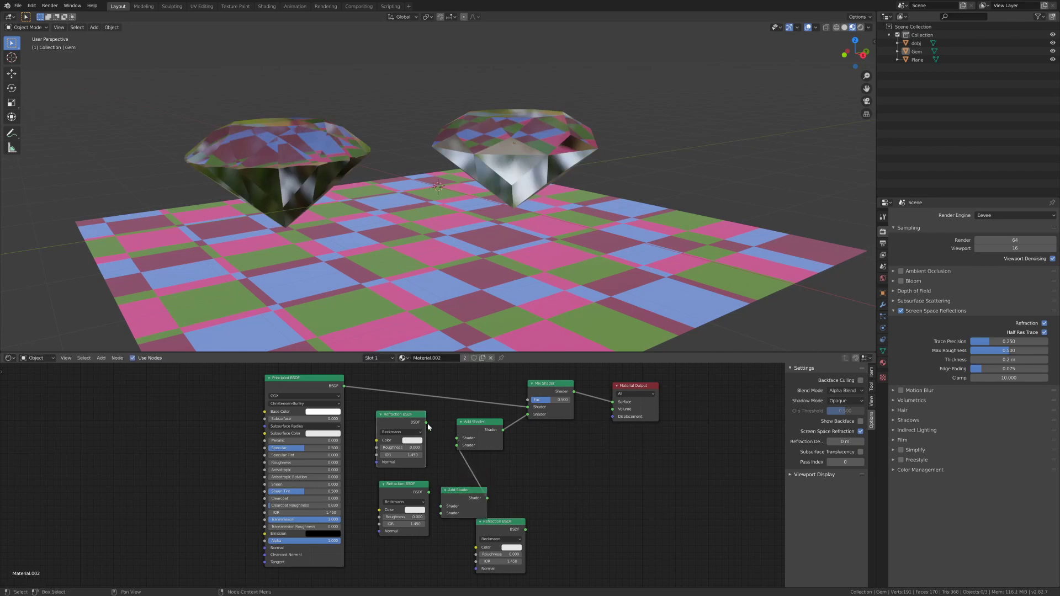
left_click_drag(457, 440, 490, 433)
left_click_drag(458, 493, 452, 484)
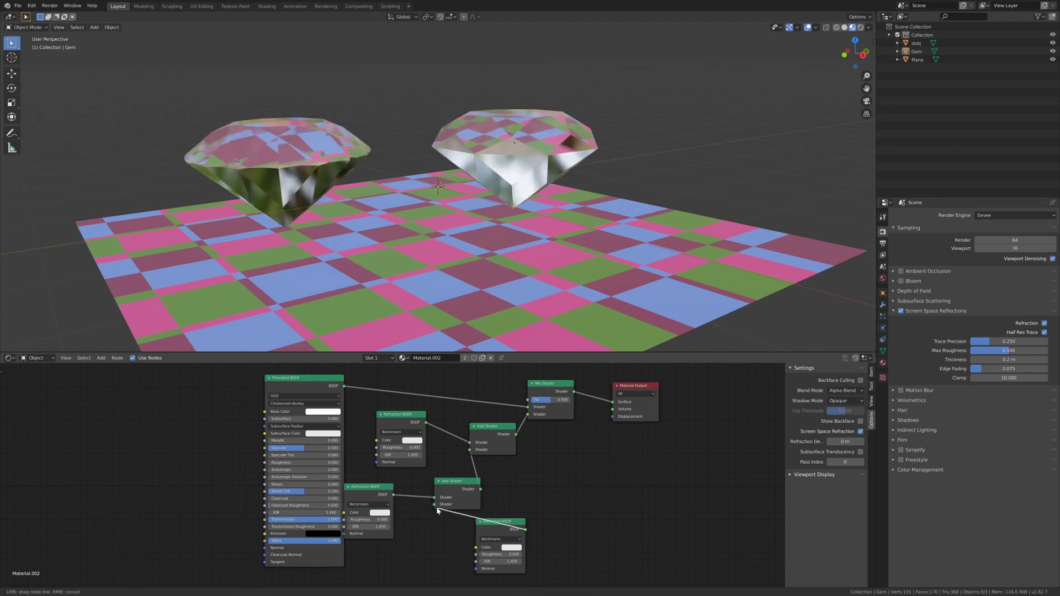
left_click_drag(438, 507, 435, 504)
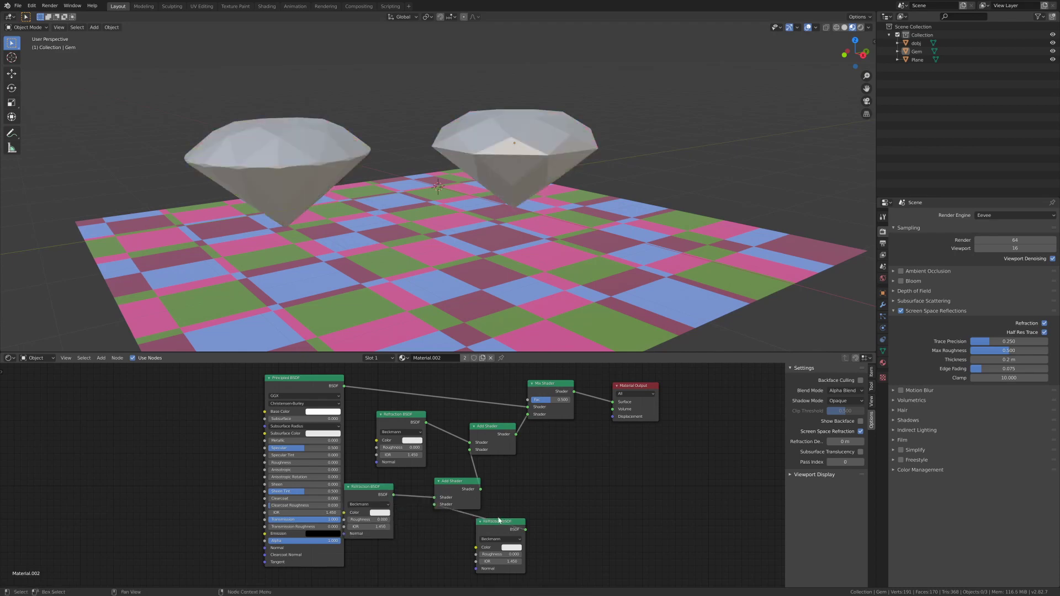
Spread out the Principled BSDF, the three Refraction BSDFs and the lower Add Shader so the node links are easy to follow
left_click_drag(498, 520, 429, 524)
mouse_move(431, 232)
middle_mouse_down()
mouse_move(457, 271)
mouse_move(521, 255)
mouse_move(499, 260)
middle_mouse_up()
left_click_drag(323, 469, 281, 467)
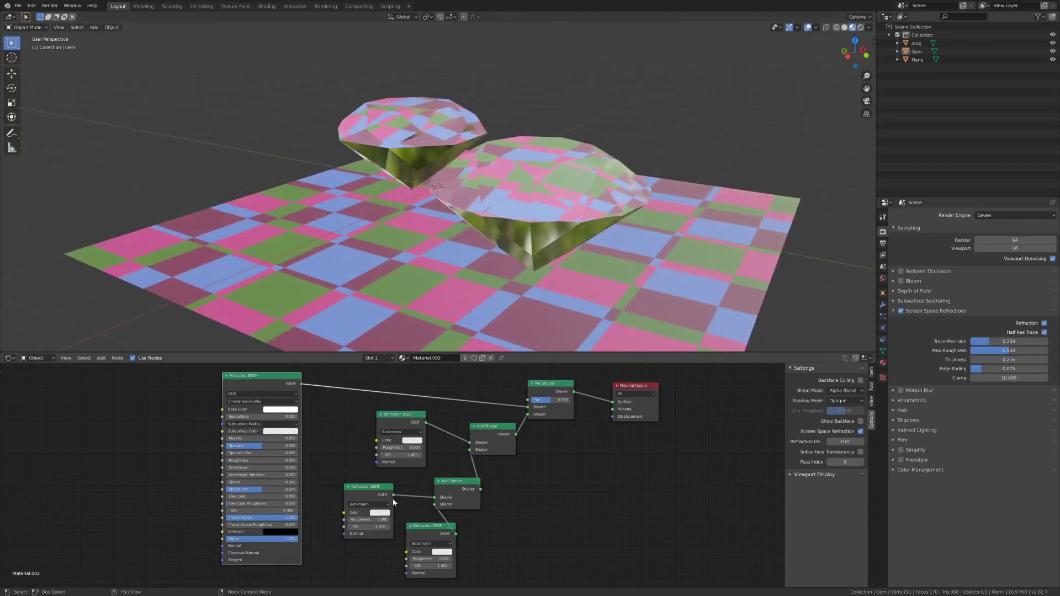
left_click_drag(392, 499, 372, 501)
left_click_drag(401, 414, 353, 411)
left_click_drag(428, 525, 408, 529)
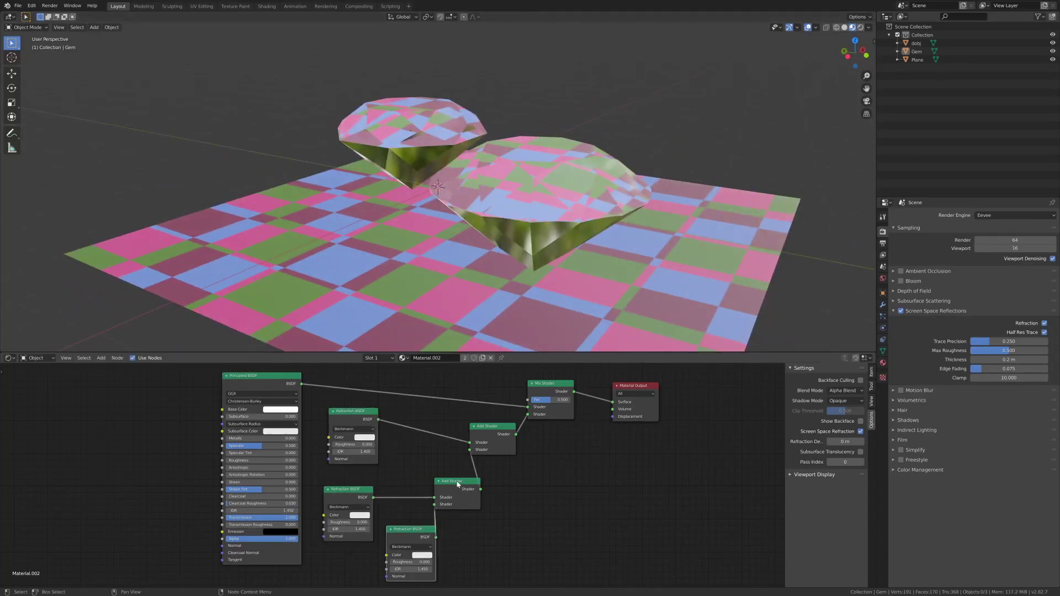
left_click_drag(457, 484, 472, 488)
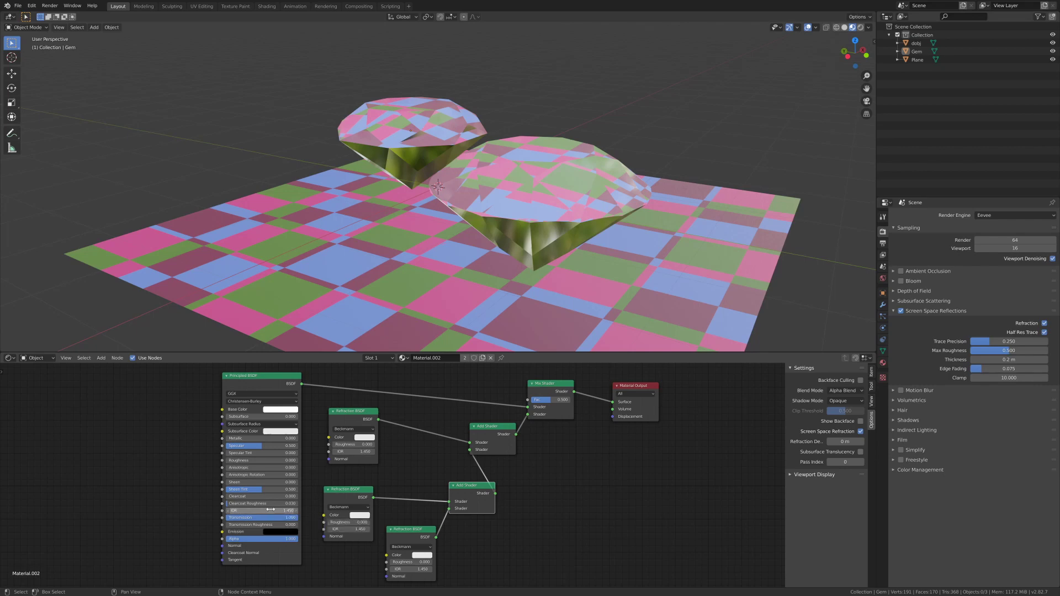
Color the three Refraction BSDFs red, green and blue from the uppermost to the lowest
left_click(365, 438)
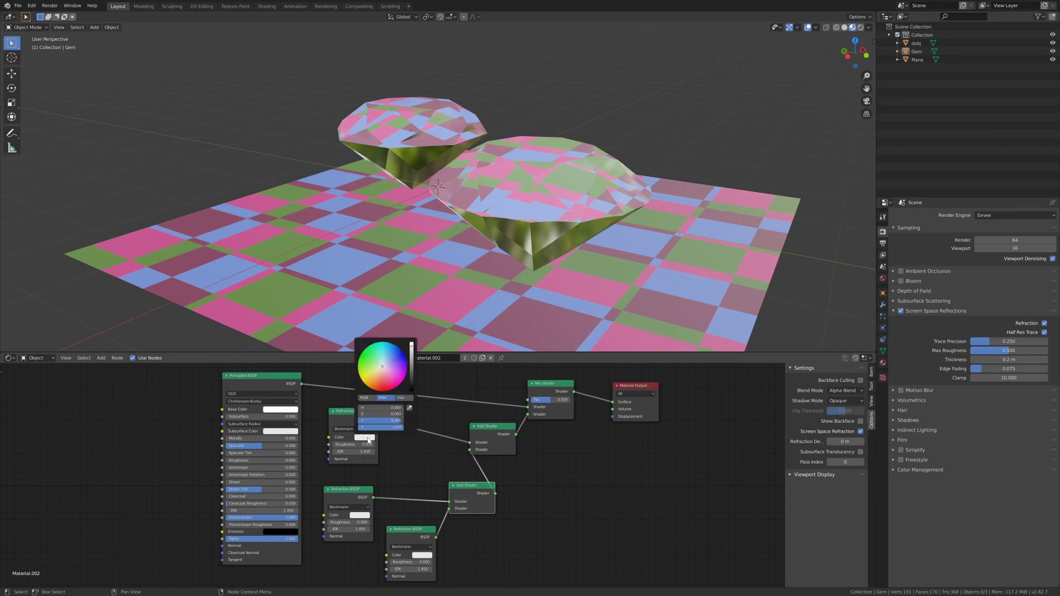
left_click(384, 390)
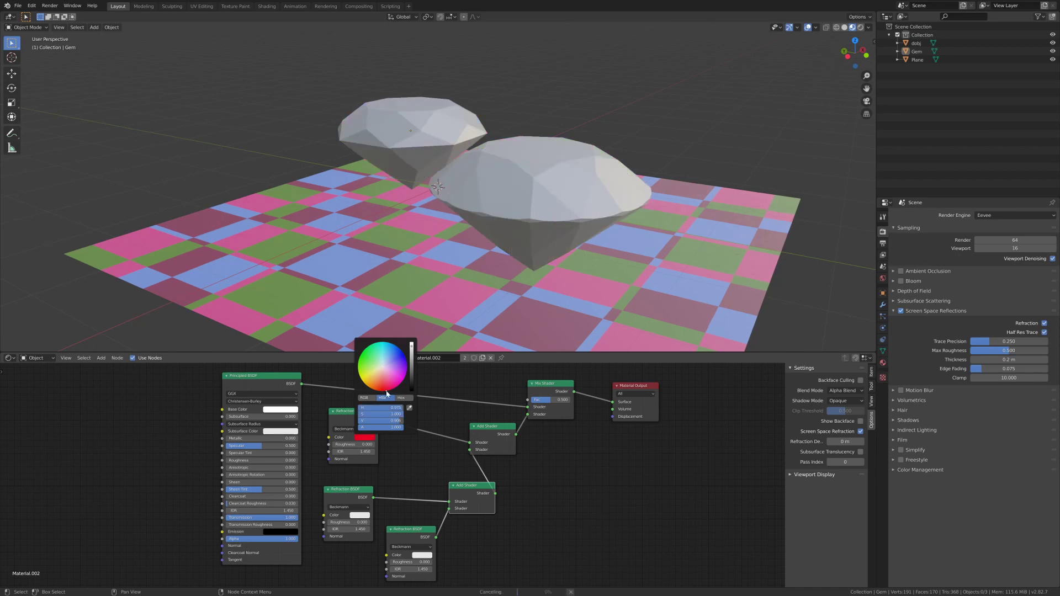
left_click(360, 514)
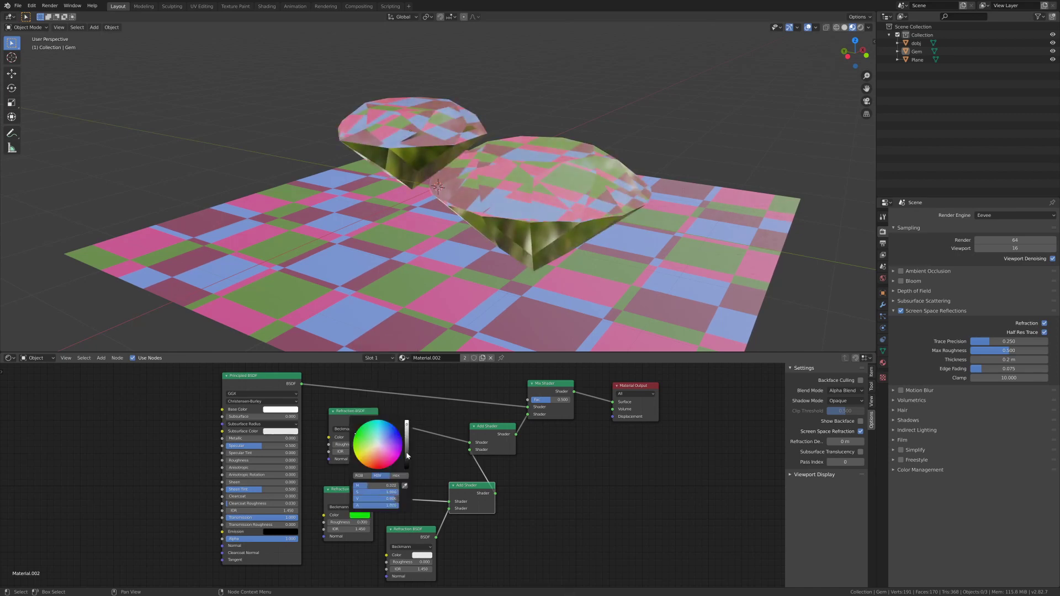
left_click(422, 555)
left_click(460, 470)
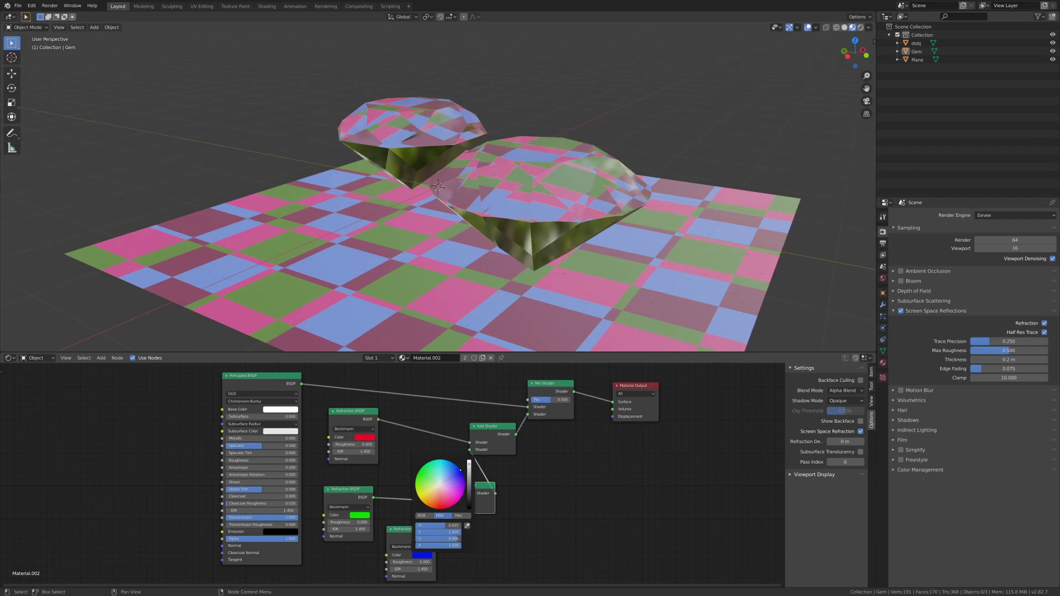
Set the IOR to 1.5 on the red Refraction BSDF, 1.55 on the green and 1.6 on the blue
middle_click_drag(609, 277, 552, 281)
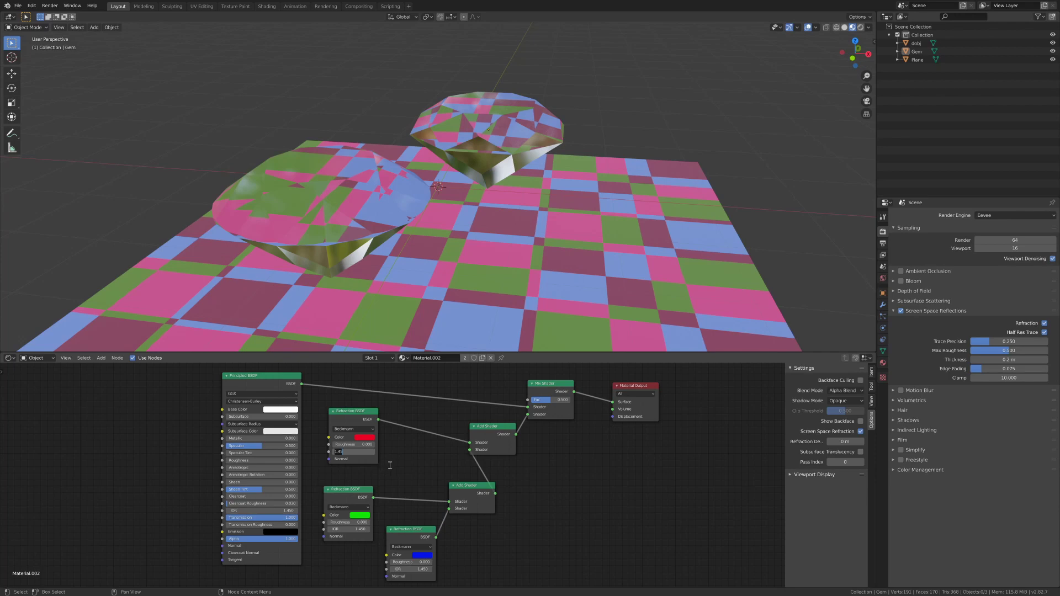
type(".5")
key("Return")
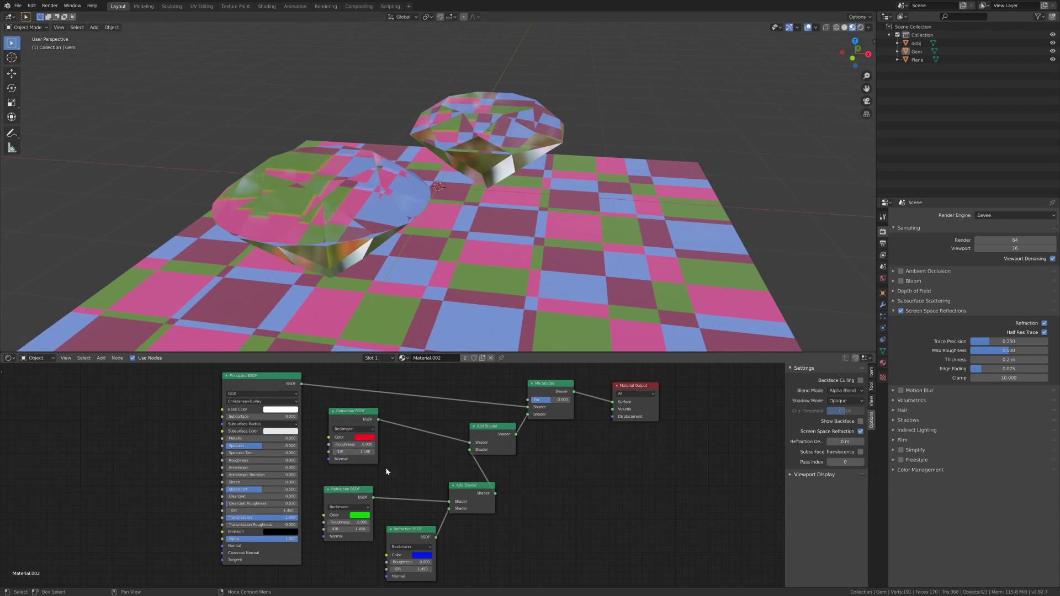
double_click(354, 528)
type("1.5")
key("Return")
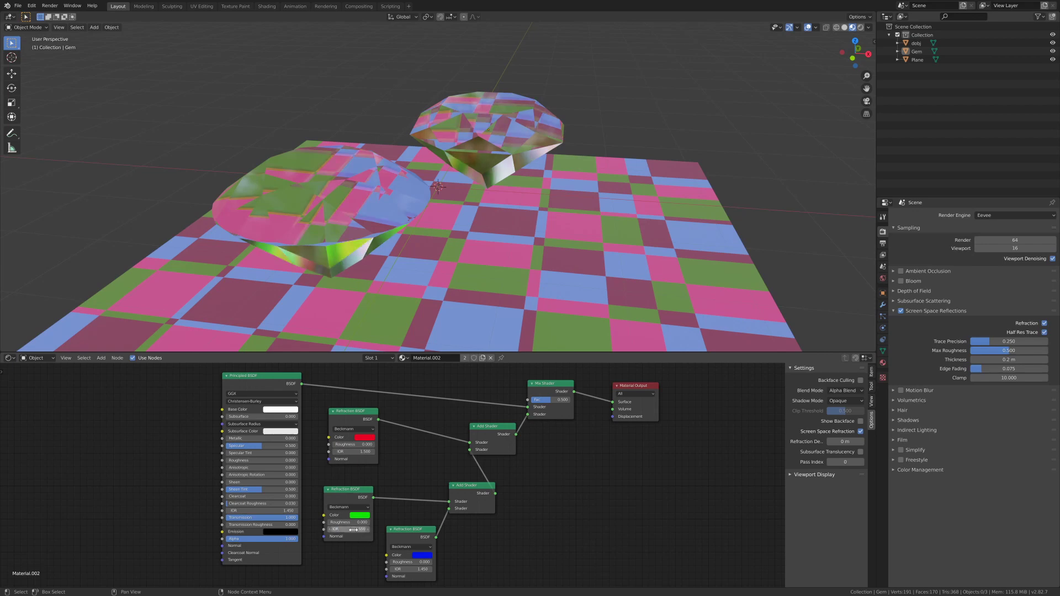
left_click(416, 569)
type("1.6")
key("Return")
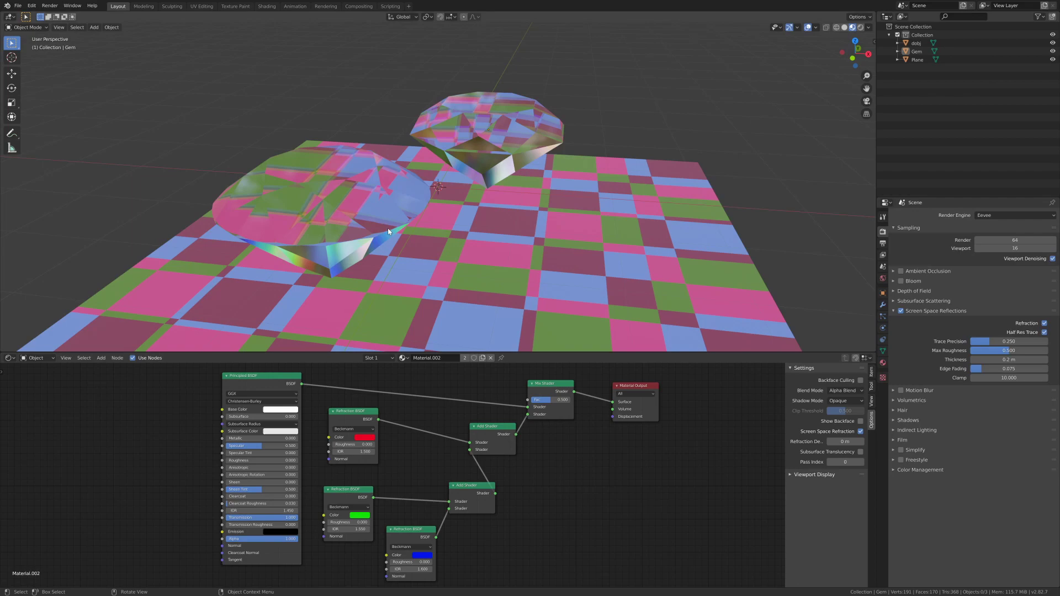
Examine the color dispersion in both gems from another angle and select the checkered plane
middle_click_drag(388, 232, 582, 245)
scroll(531, 237, "up", 2)
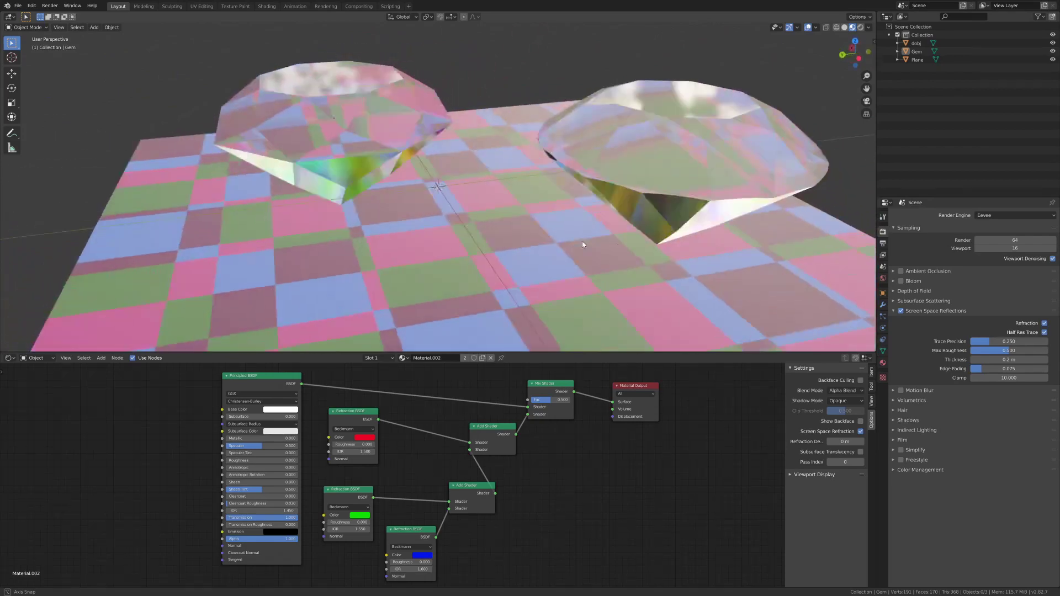
scroll(580, 241, "down", 4)
left_click(540, 262)
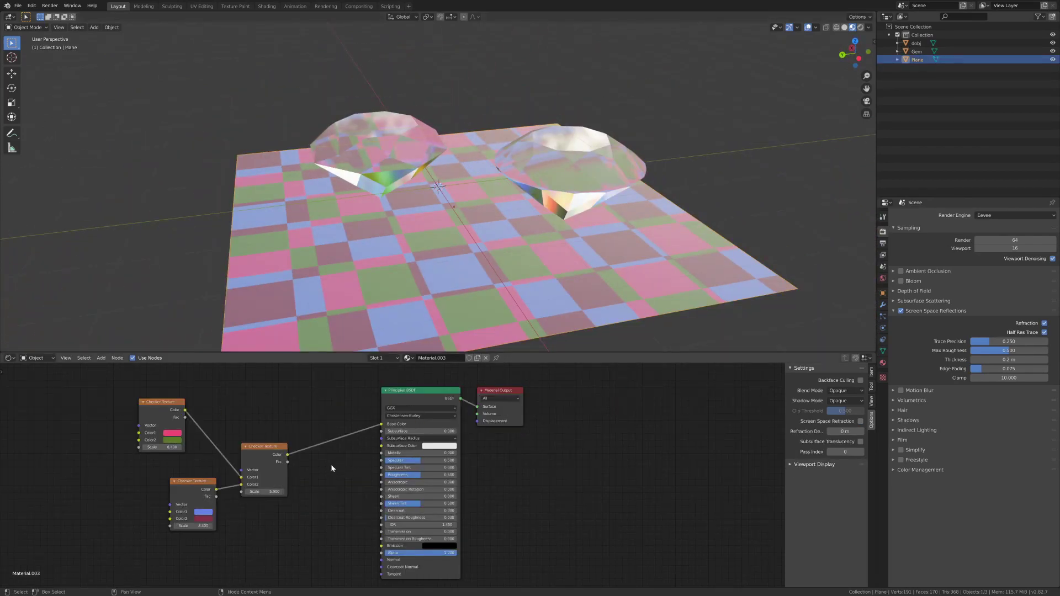
Detach the two colored Checker Textures from the third one on the plane and set that one's Color2 to black
left_click_drag(242, 485, 274, 464)
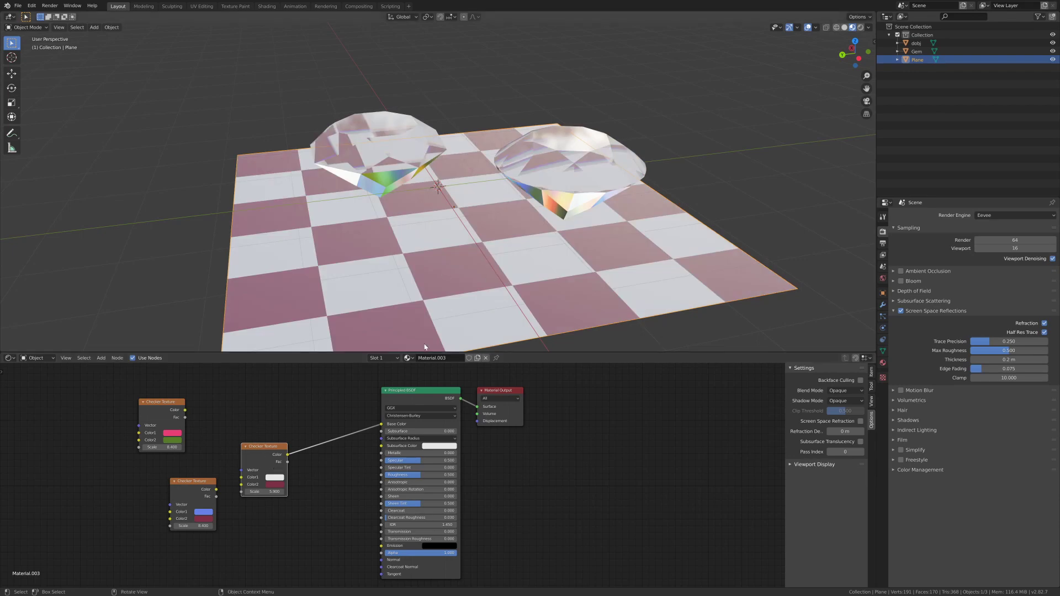
left_click_drag(323, 419, 322, 438)
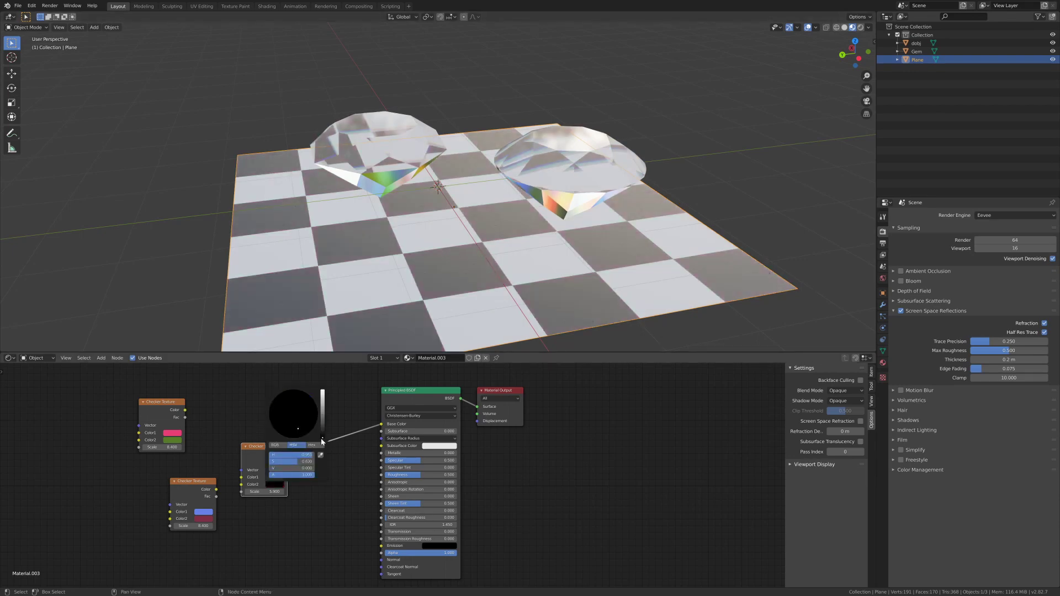
middle_click_drag(593, 226, 442, 298)
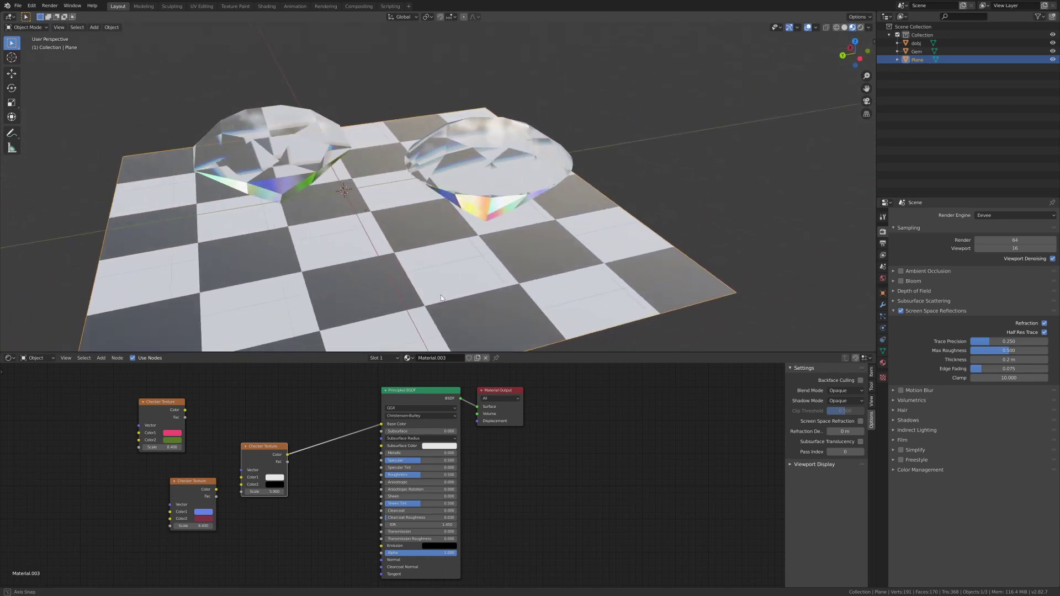
middle_click_drag(464, 259, 426, 248)
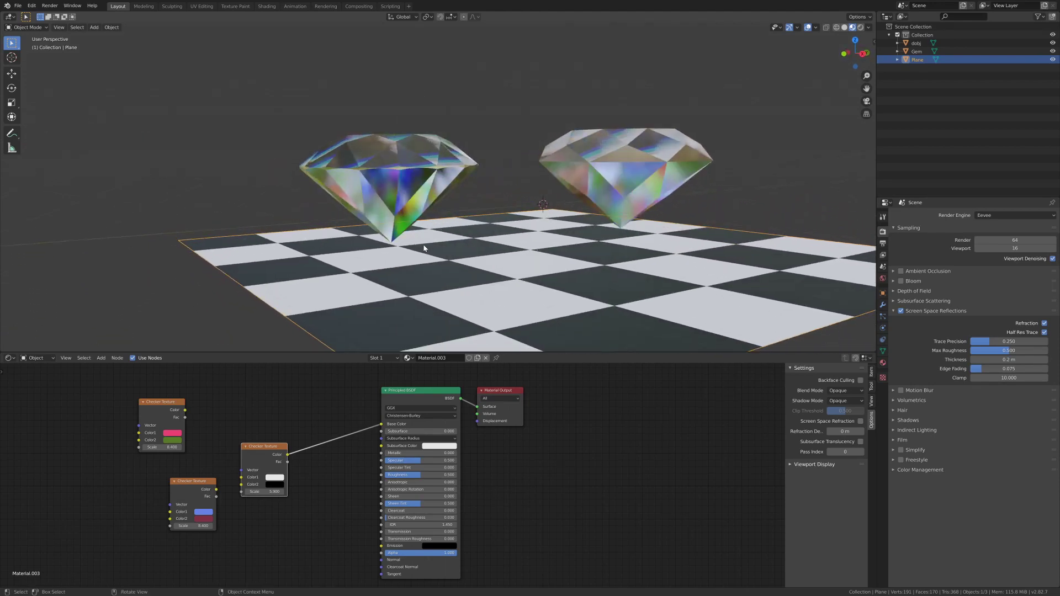
On the dobj gem's material, set the Principled BSDF roughness to 0 and the Mix Shader factor to 0.5
left_click(502, 152)
middle_click_drag(502, 153, 497, 166)
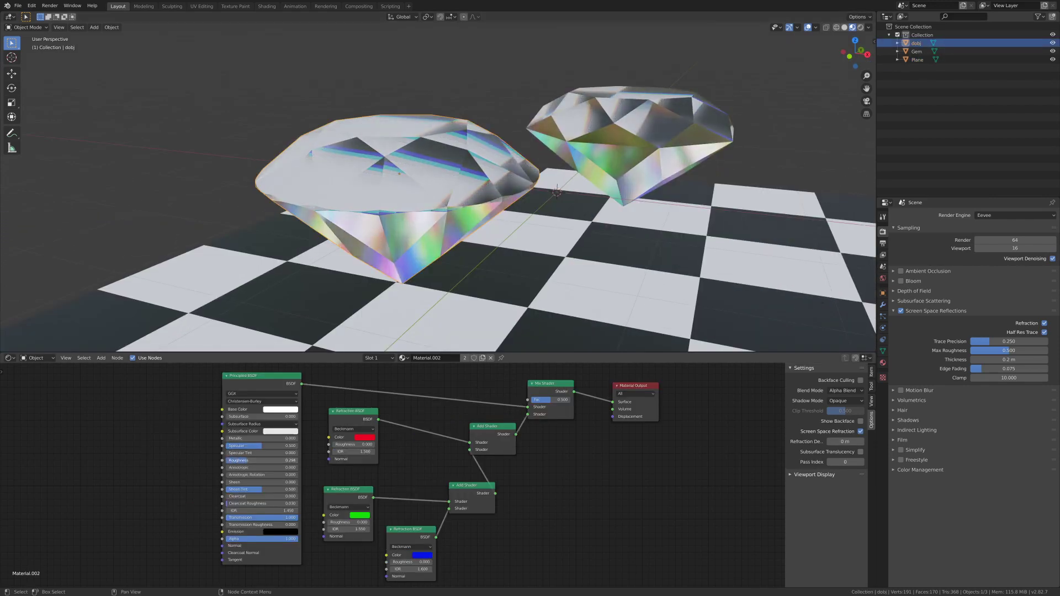
left_click_drag(252, 459, 226, 460)
middle_click_drag(568, 215, 526, 213)
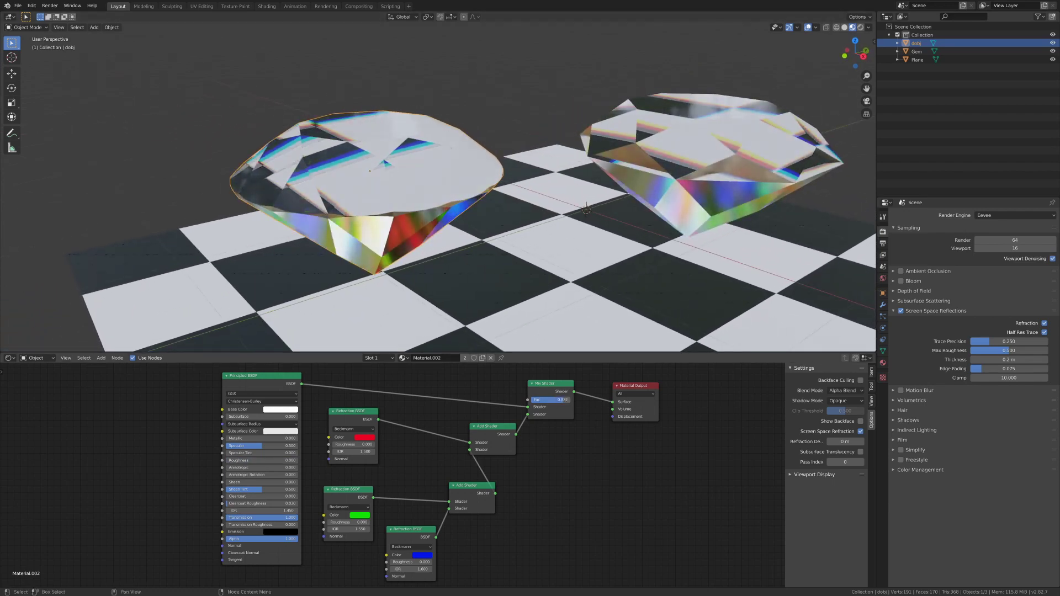
left_click_drag(568, 399, 531, 399)
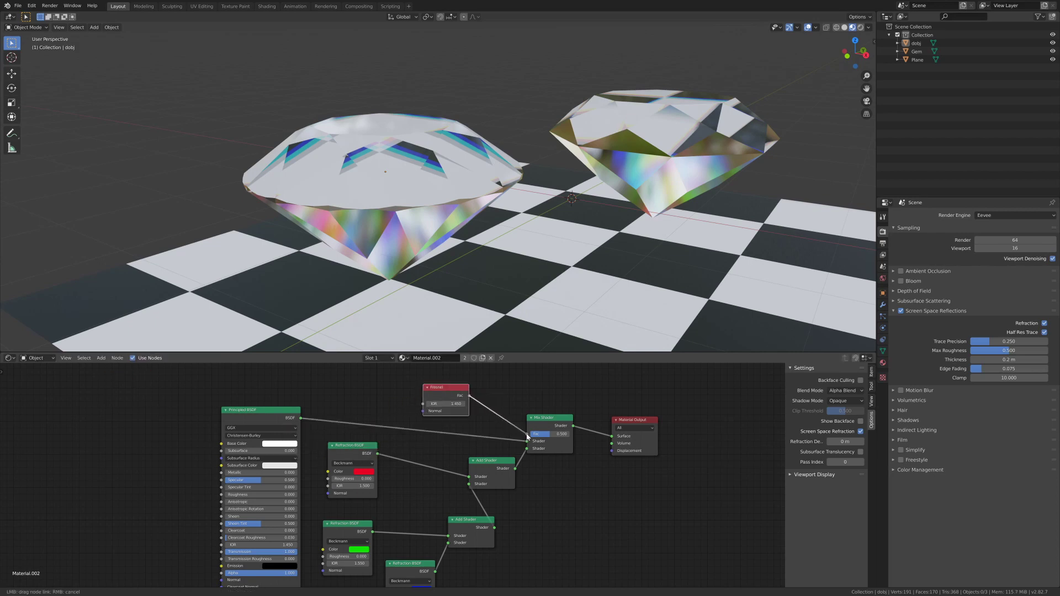
Try driving the Mix Shader factor with a Fresnel node at several IOR values, including 1.000
left_click_drag(527, 436, 527, 435)
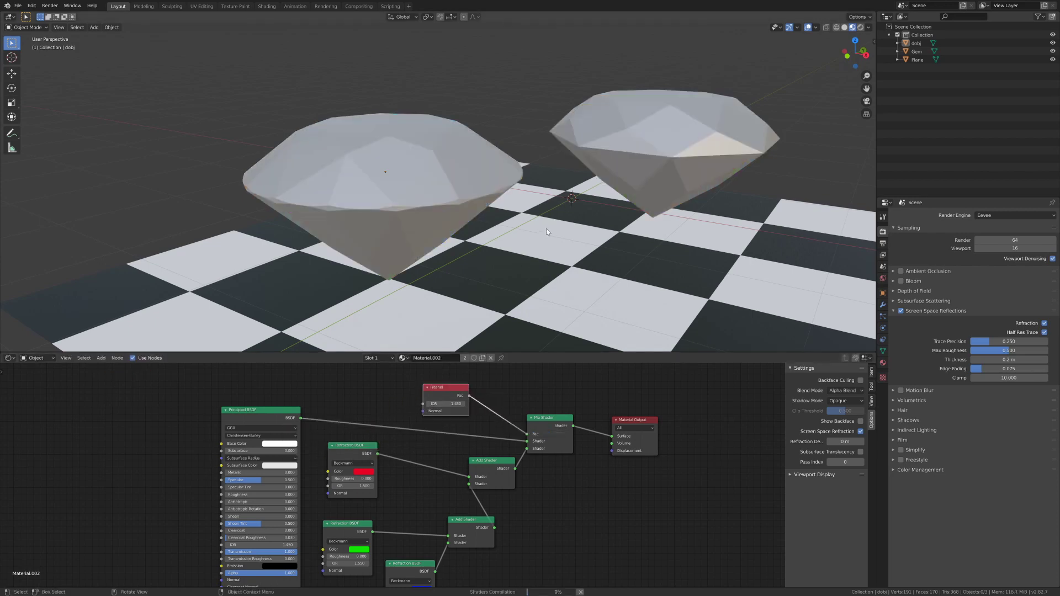
middle_click_drag(546, 232, 383, 188)
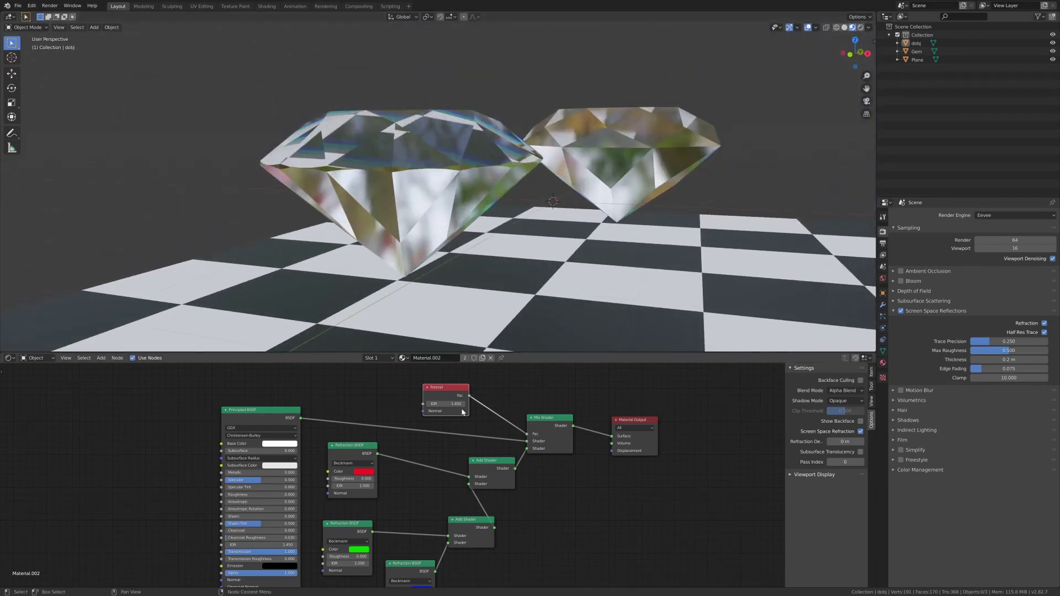
mouse_move(461, 405)
left_mouse_down()
mouse_move(425, 406)
mouse_move(469, 404)
mouse_move(428, 404)
mouse_move(467, 403)
mouse_move(441, 403)
left_mouse_up()
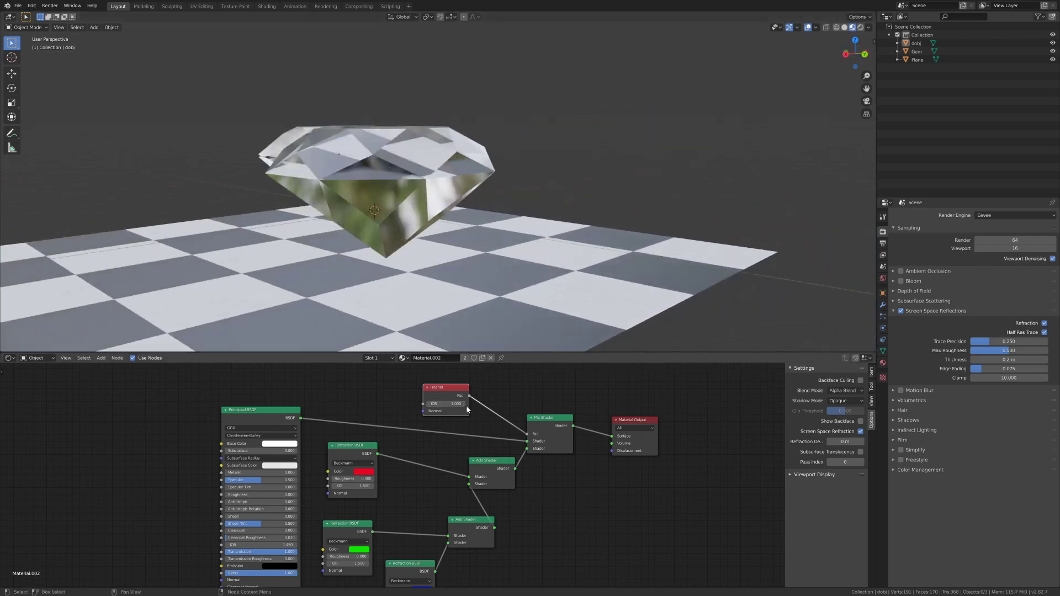
middle_click_drag(414, 201, 498, 201)
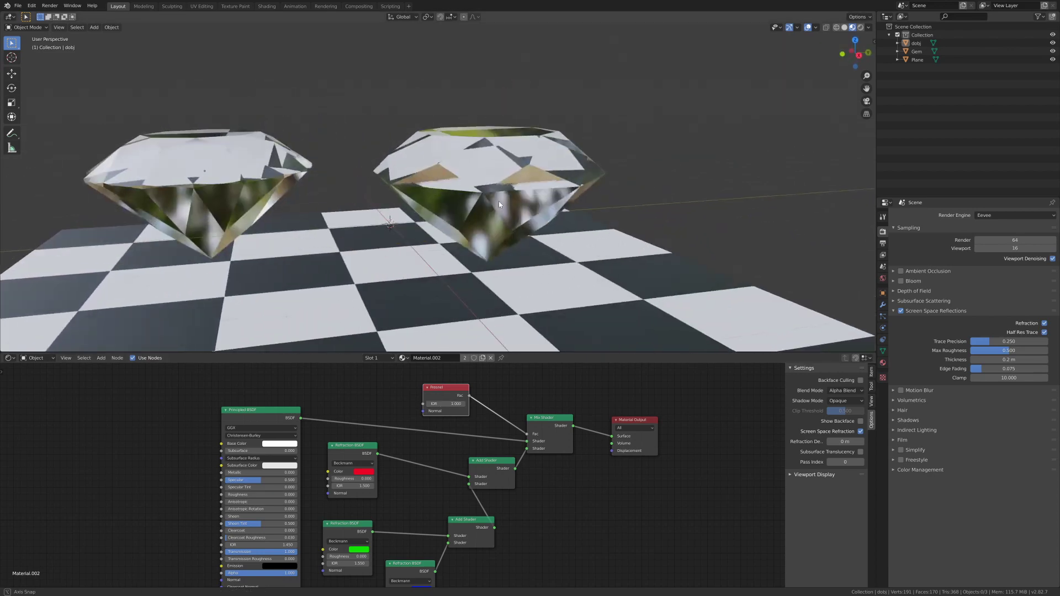
left_click_drag(446, 404, 434, 404)
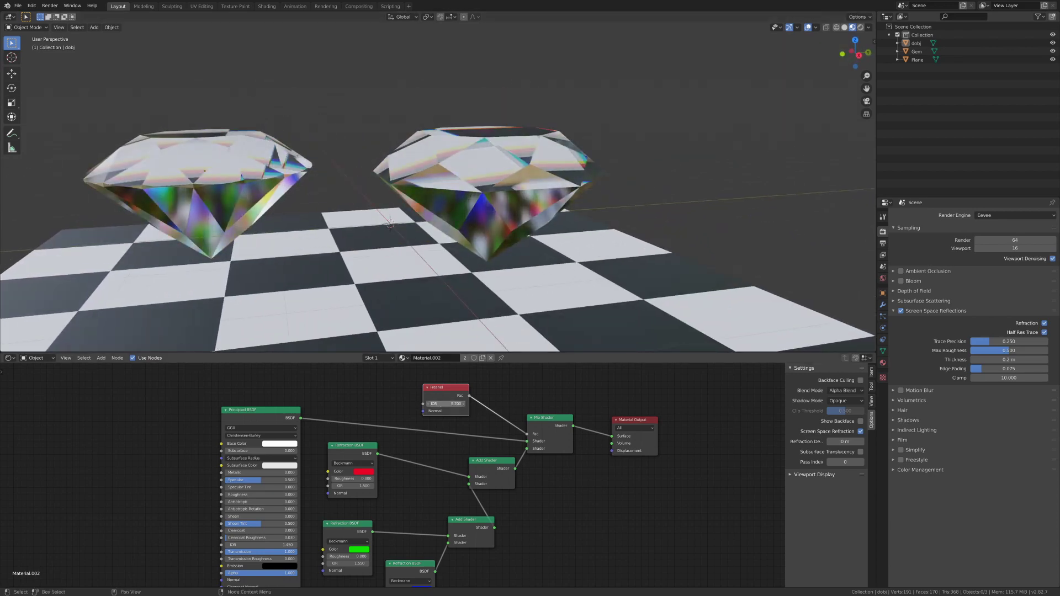
key("Return")
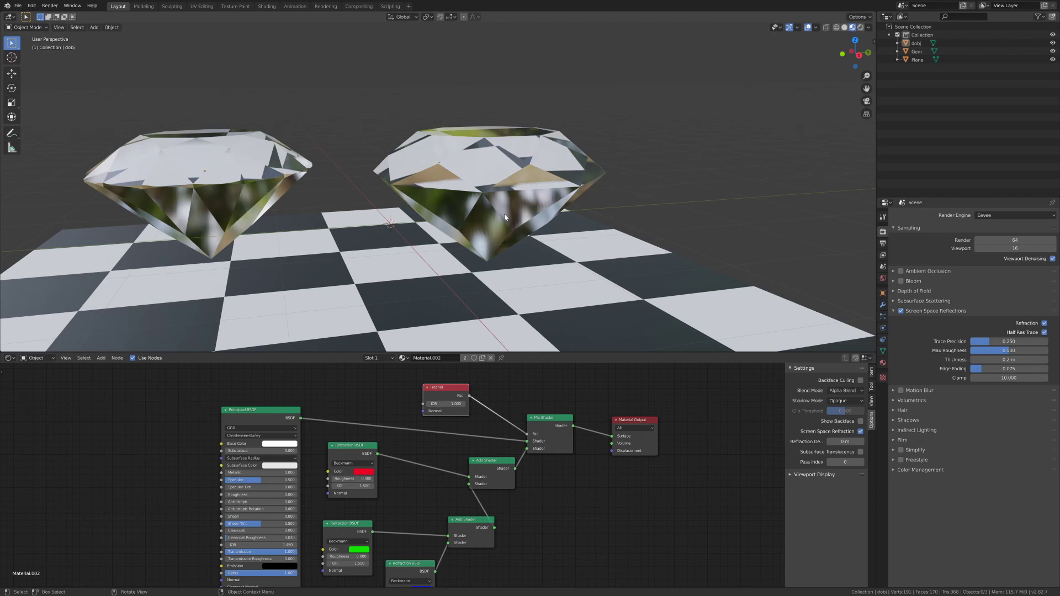
middle_click_drag(497, 194, 461, 196)
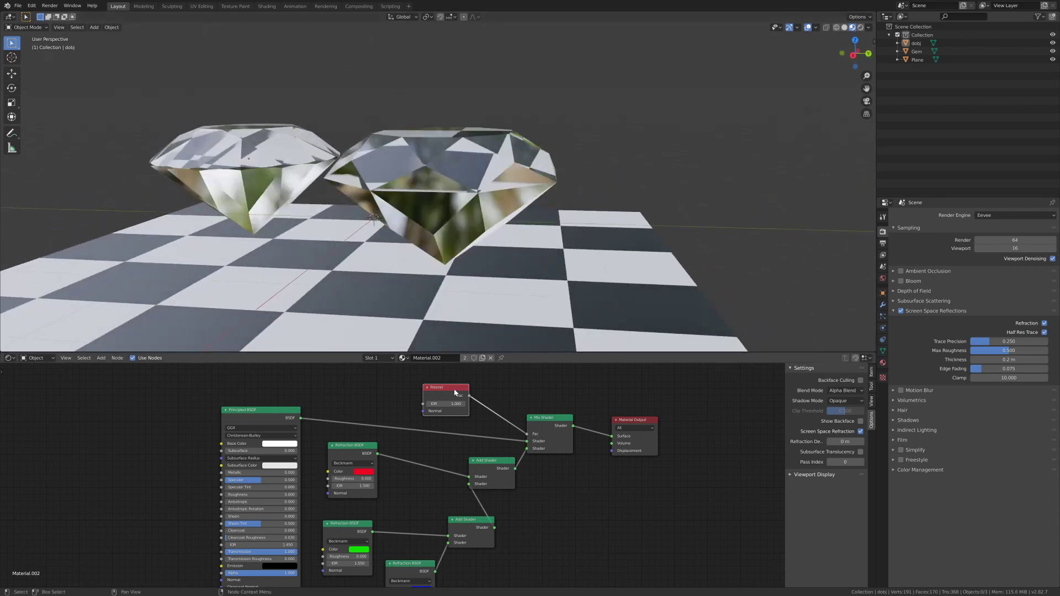
left_click_drag(446, 404, 497, 404)
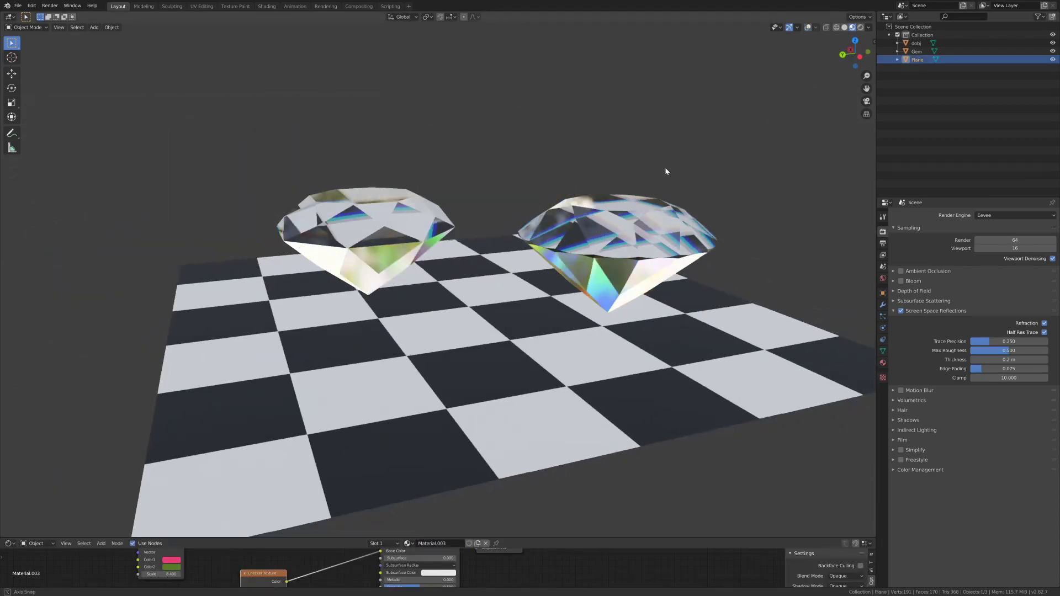
Examine both gems over the black-and-white checkered plane from several angles and distances
middle_click_drag(664, 167, 699, 240)
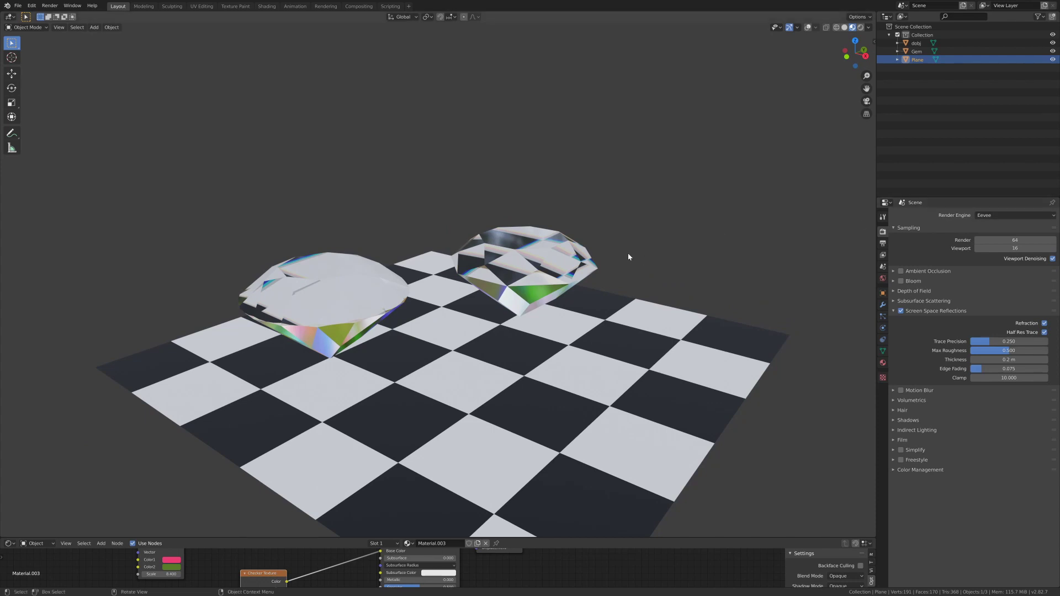
middle_click_drag(657, 257, 508, 246)
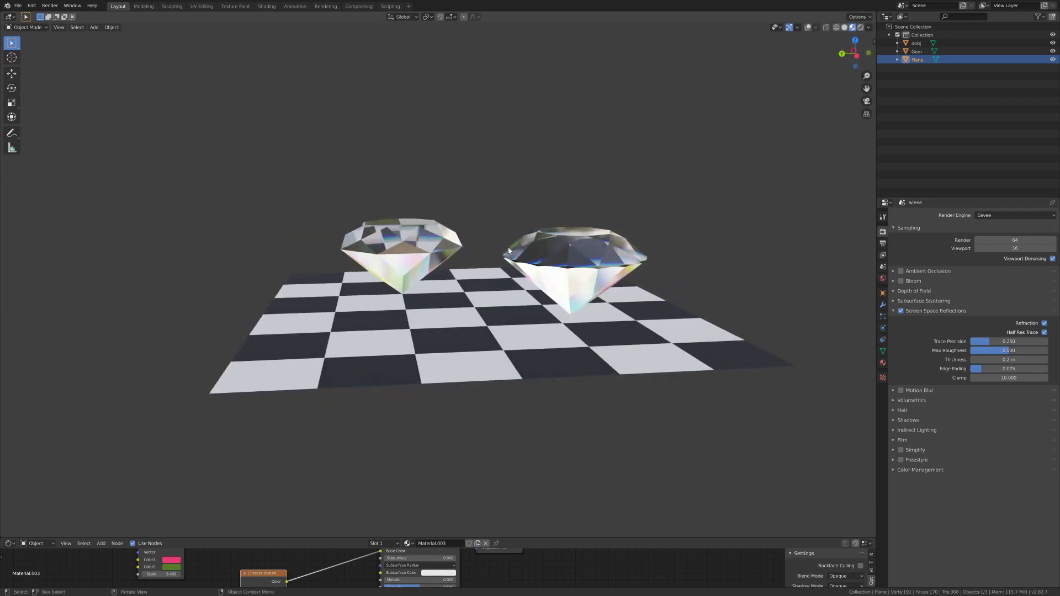
scroll(507, 247, "up", 3)
middle_click_drag(406, 259, 474, 274)
scroll(457, 257, "down", 4)
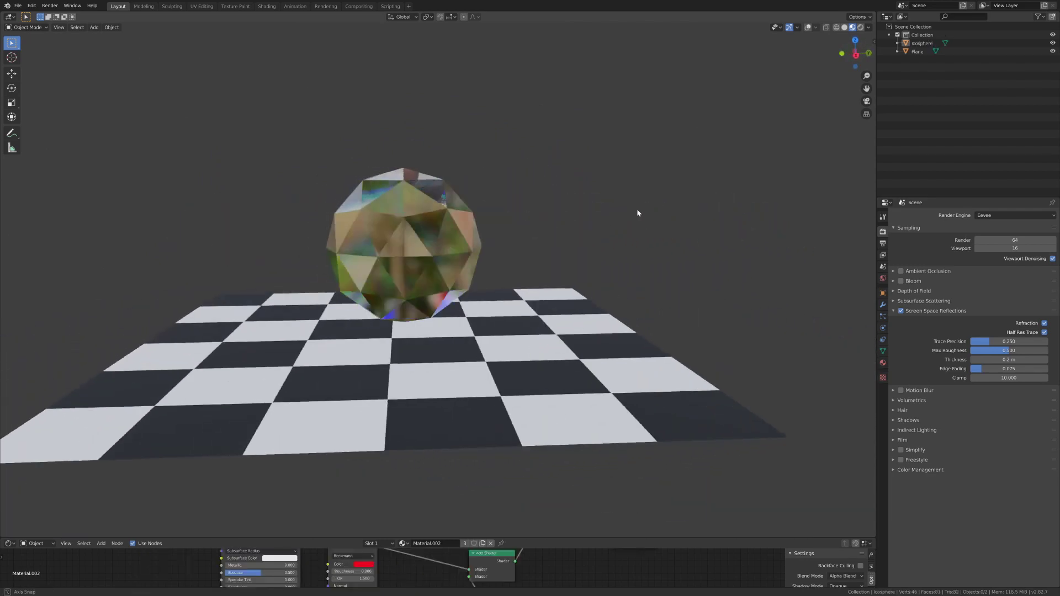
middle_click_drag(636, 213, 608, 225)
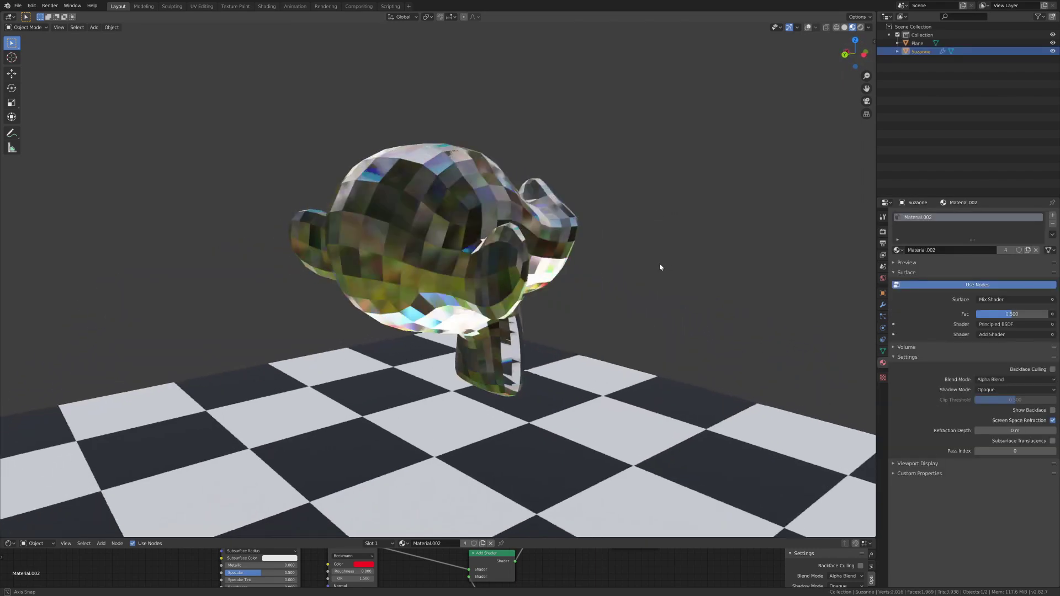
Enlarge the node editor and vary the Mix Shader factor of the monkey head's red-tinted material, including 0.344
middle_click_drag(659, 263, 570, 531)
left_click_drag(569, 538, 565, 398)
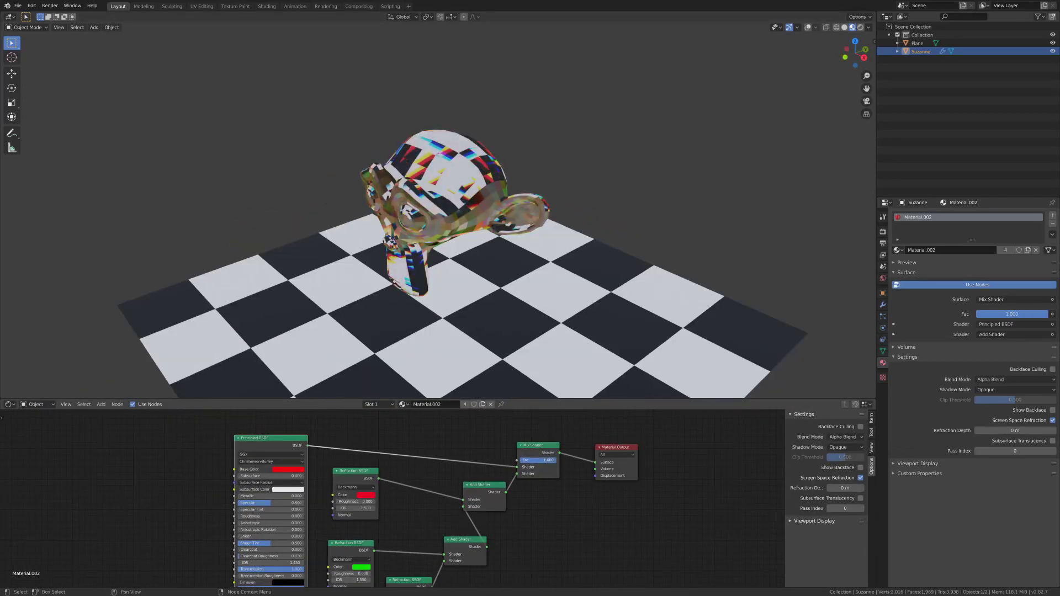
left_click_drag(521, 460, 540, 459)
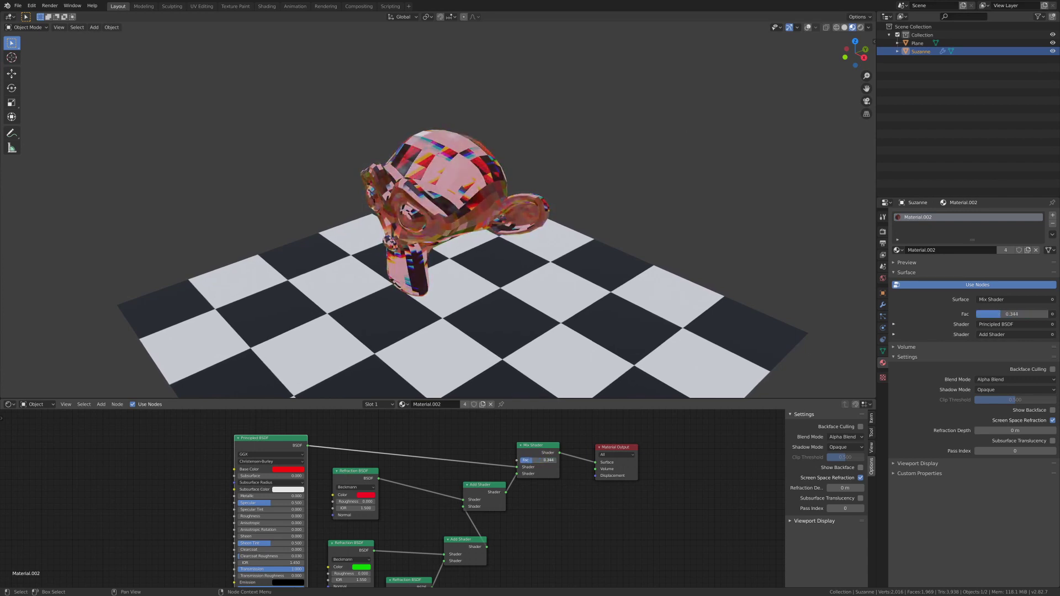
left_click_drag(976, 313, 1003, 313)
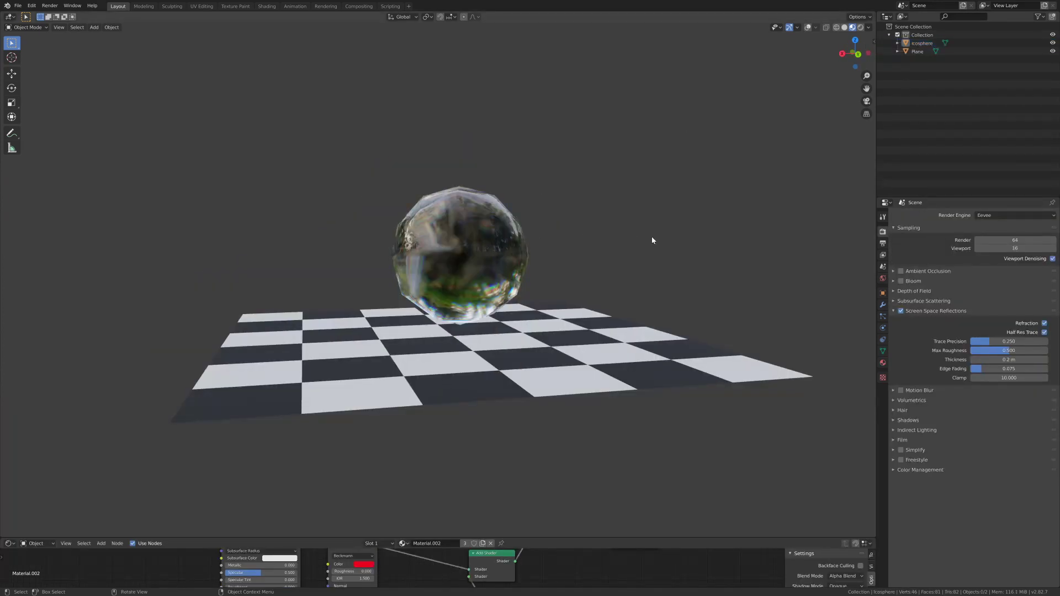
Smooth the icosphere with a Subdivision Surface modifier at viewport level 2 and examine its refraction up close
middle_click_drag(652, 240, 547, 250)
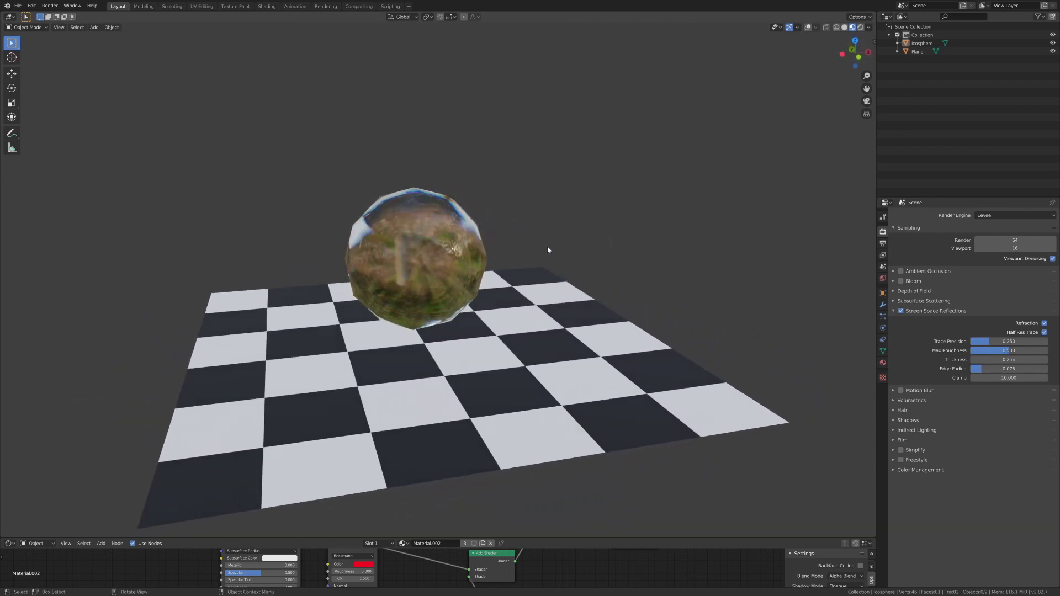
left_click(883, 304)
left_click(943, 215)
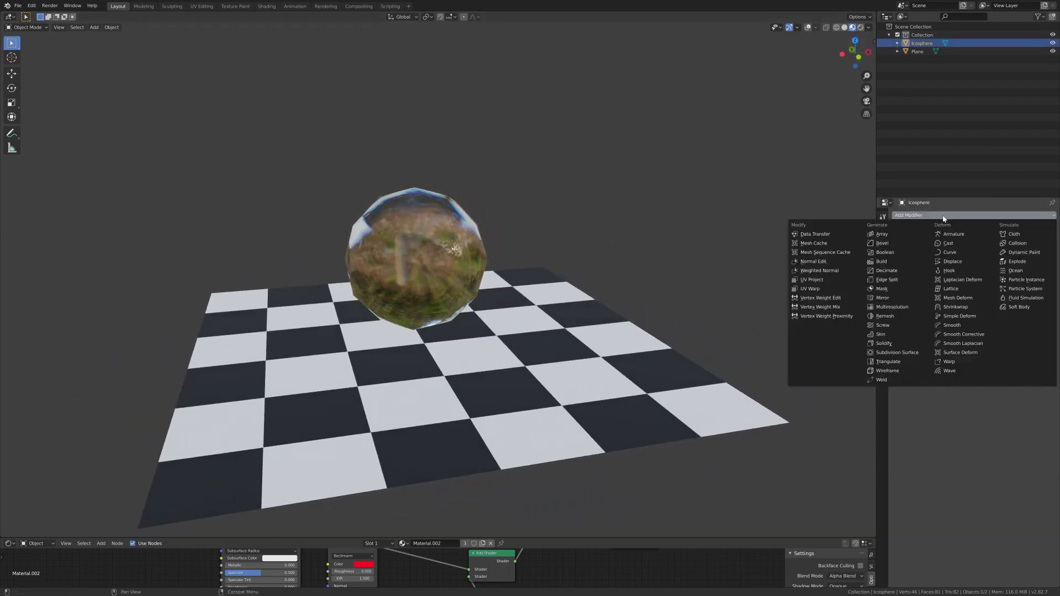
left_click(908, 353)
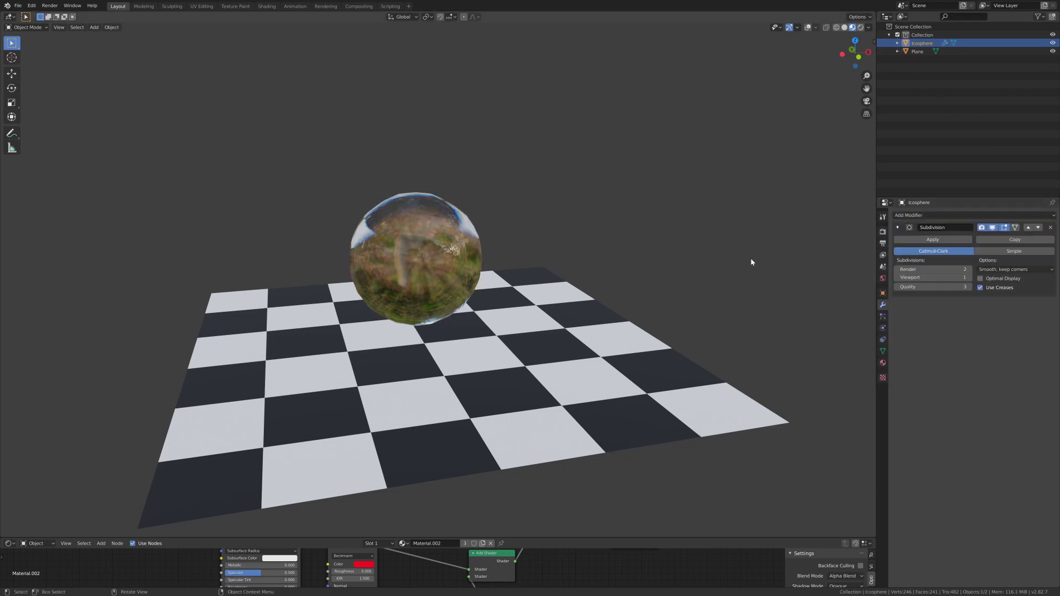
middle_click_drag(698, 238, 574, 232)
scroll(461, 229, "up", 3)
scroll(460, 228, "up", 1)
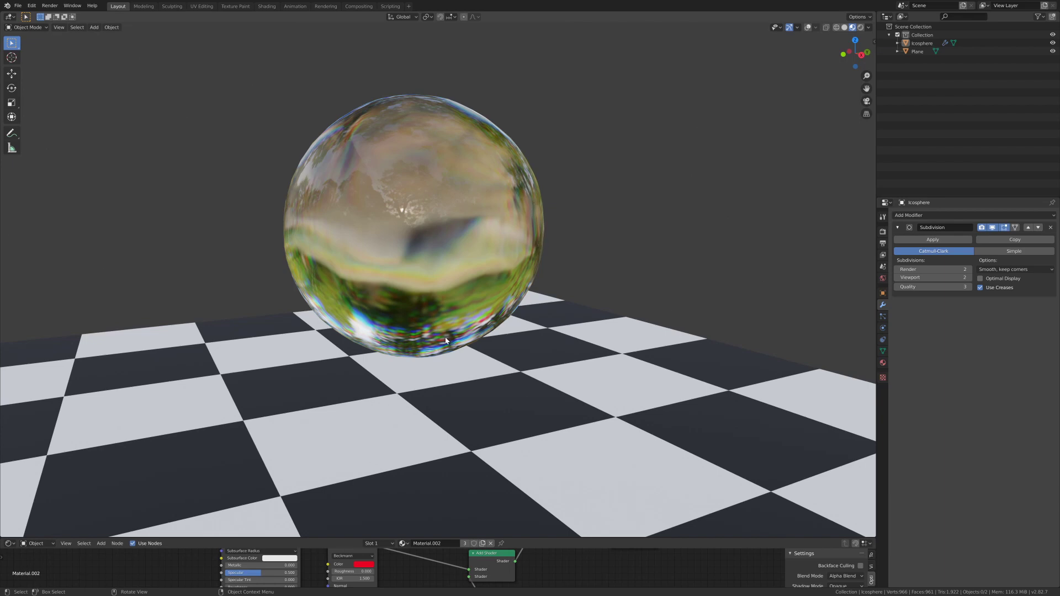
middle_click_drag(446, 340, 520, 343)
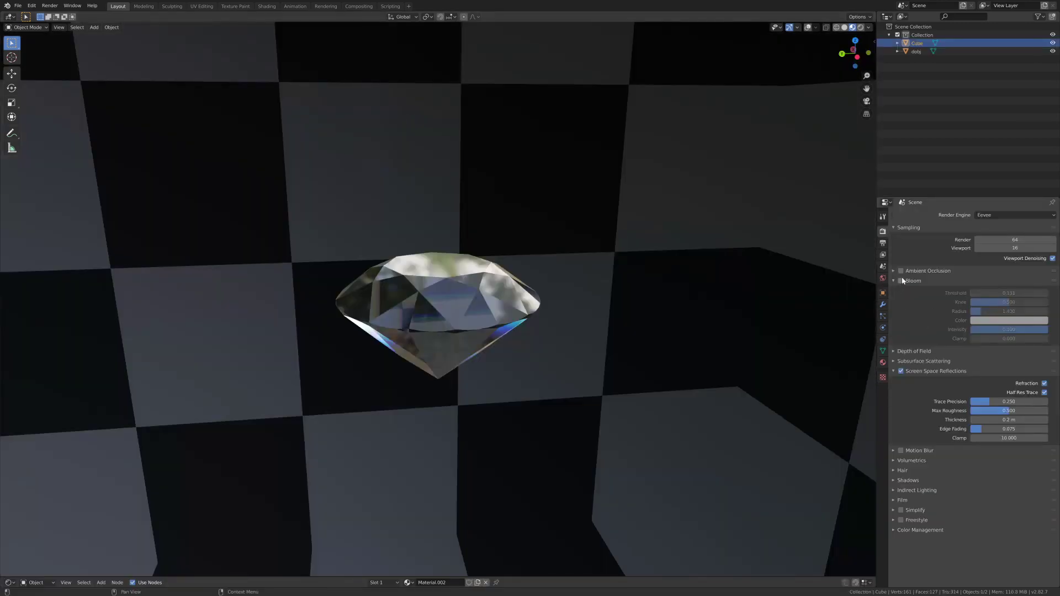
Enable Bloom with a threshold of 0.554, a radius of 0.690 and an intensity of 1.000
left_click(901, 281)
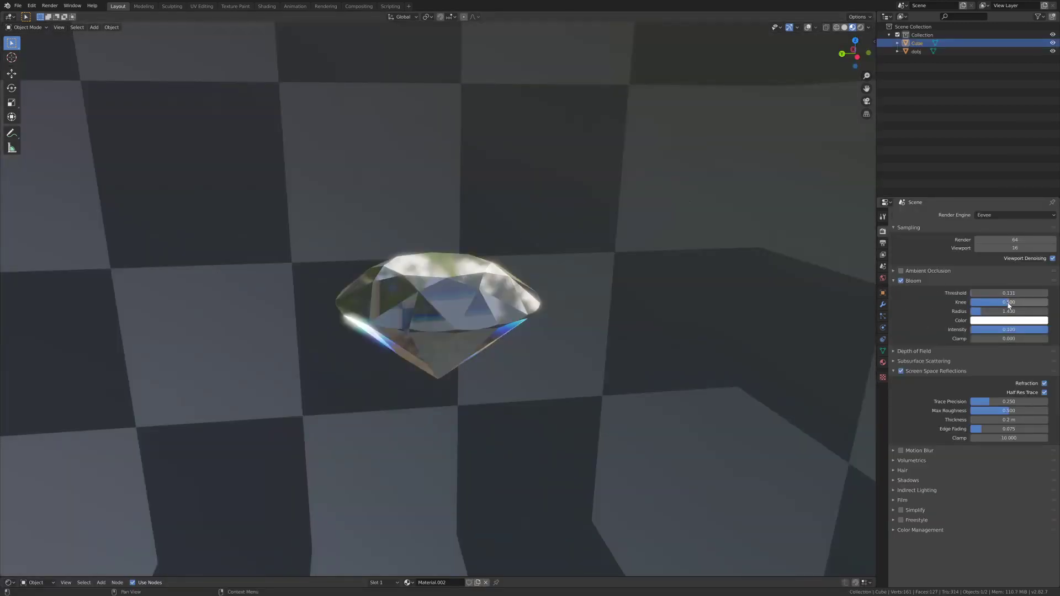
left_click_drag(979, 311, 998, 293)
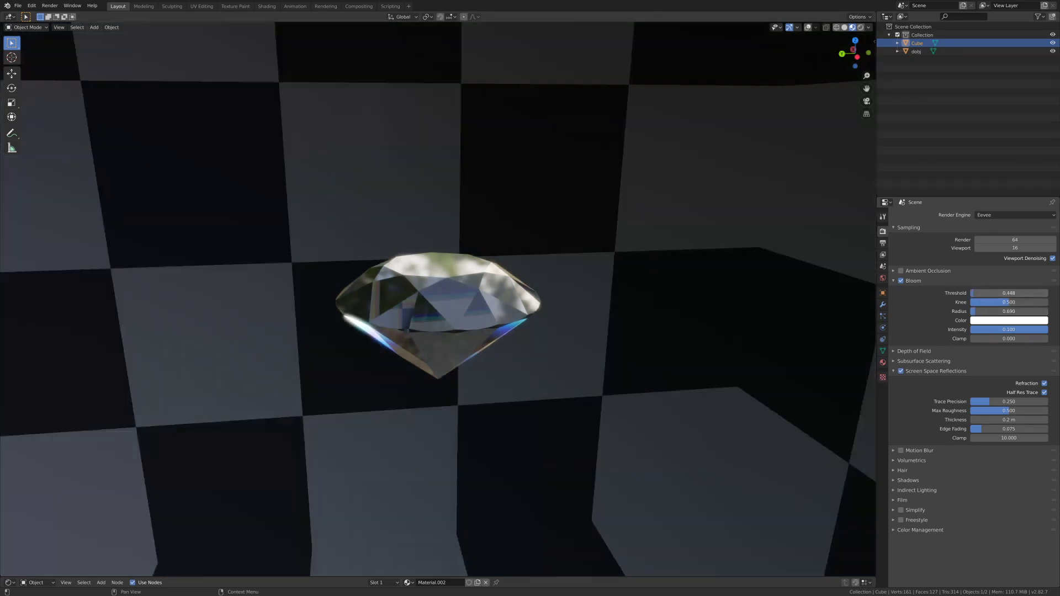
middle_click_drag(674, 489, 520, 478)
middle_click_drag(425, 339, 486, 348)
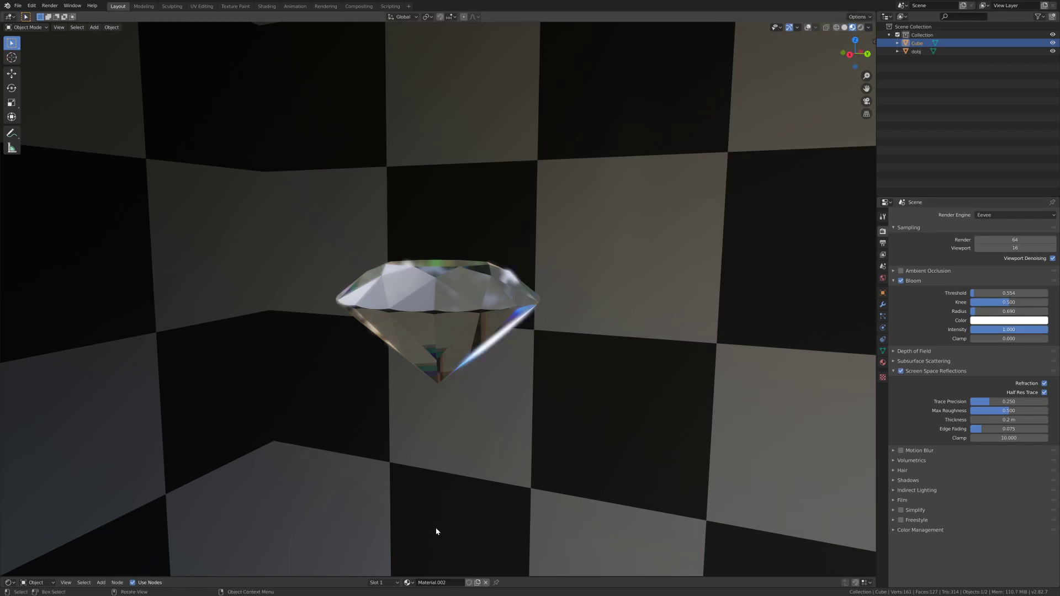
Examine the glow and color dispersion of the gem inside the checkered cube from all around, near and far
middle_click_drag(436, 531, 278, 557)
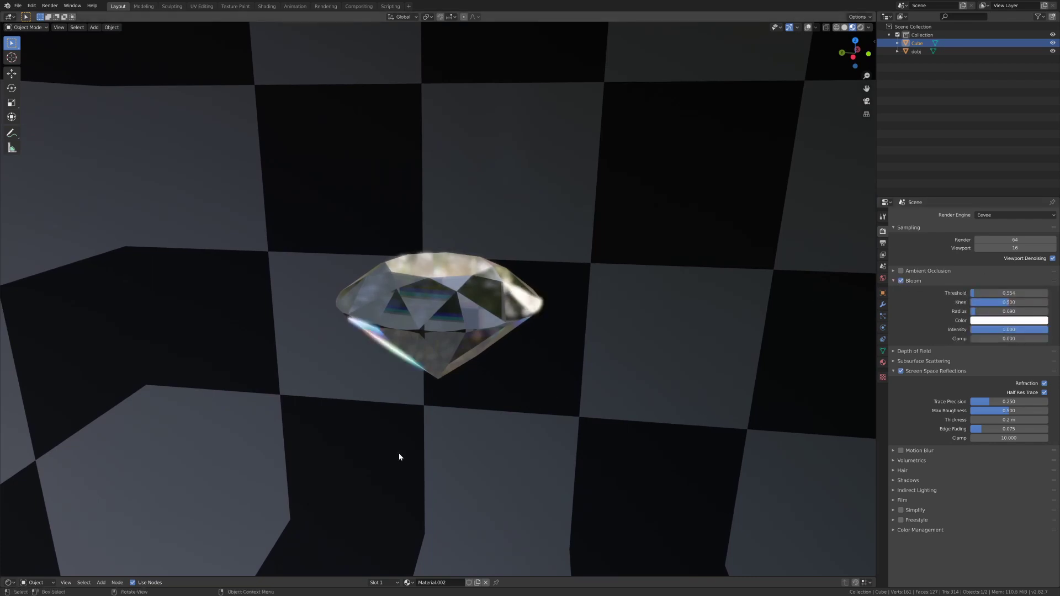
scroll(399, 454, "up", 3)
middle_click_drag(442, 476, 476, 479)
scroll(541, 517, "down", 3)
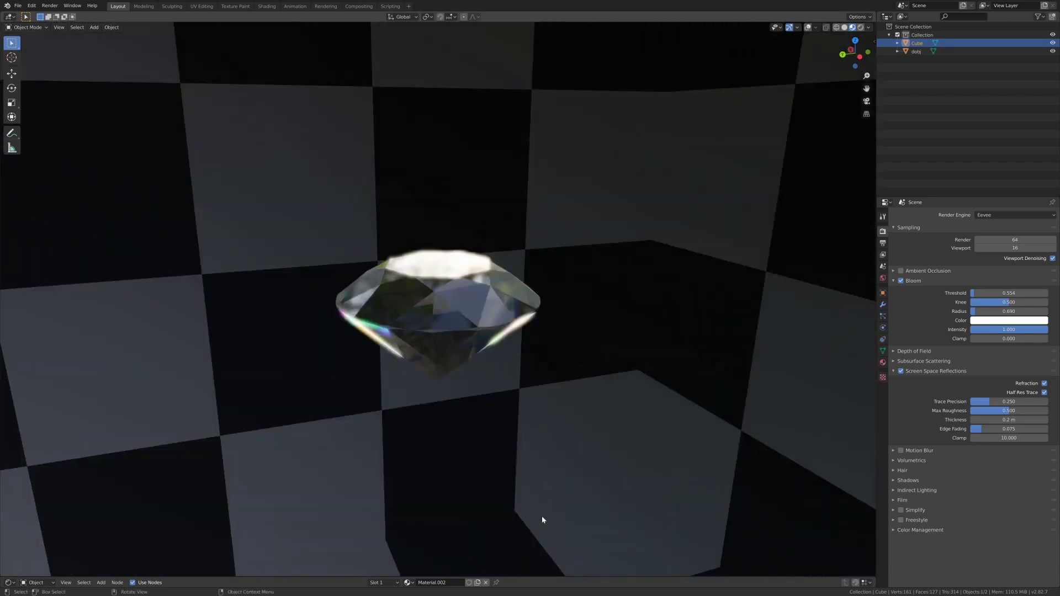
mouse_move(542, 519)
middle_mouse_down()
mouse_move(558, 508)
mouse_move(580, 521)
mouse_move(676, 523)
mouse_move(566, 522)
mouse_move(545, 532)
middle_mouse_up()
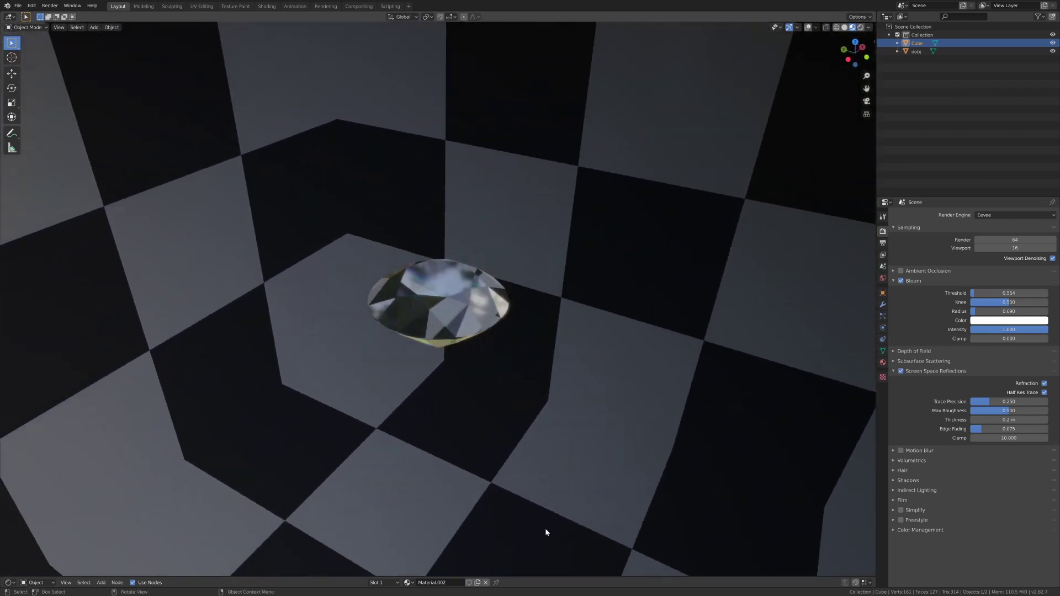
scroll(566, 481, "down", 3)
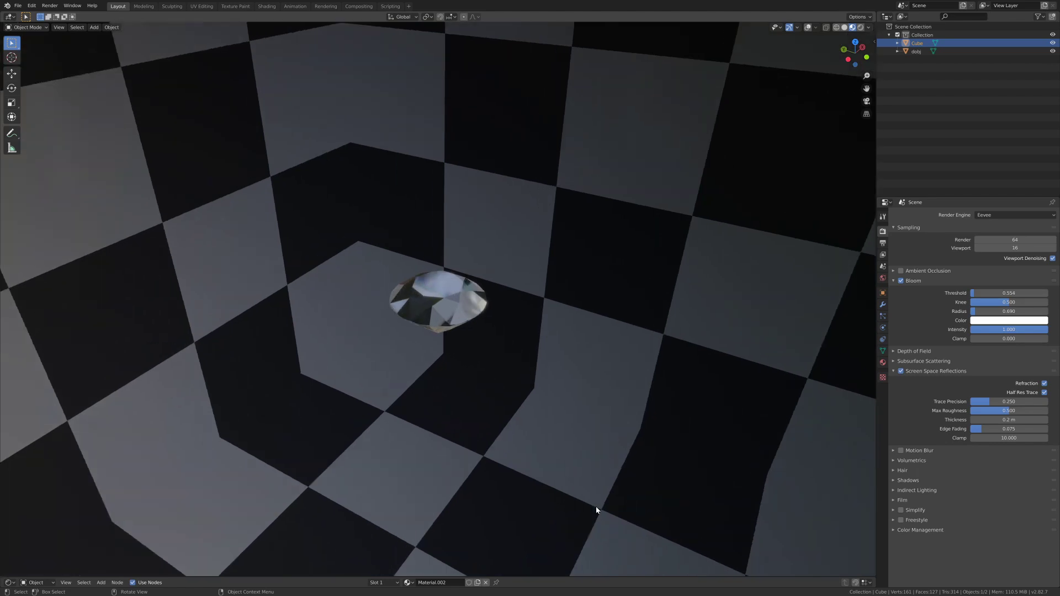
middle_click_drag(596, 509, 682, 473)
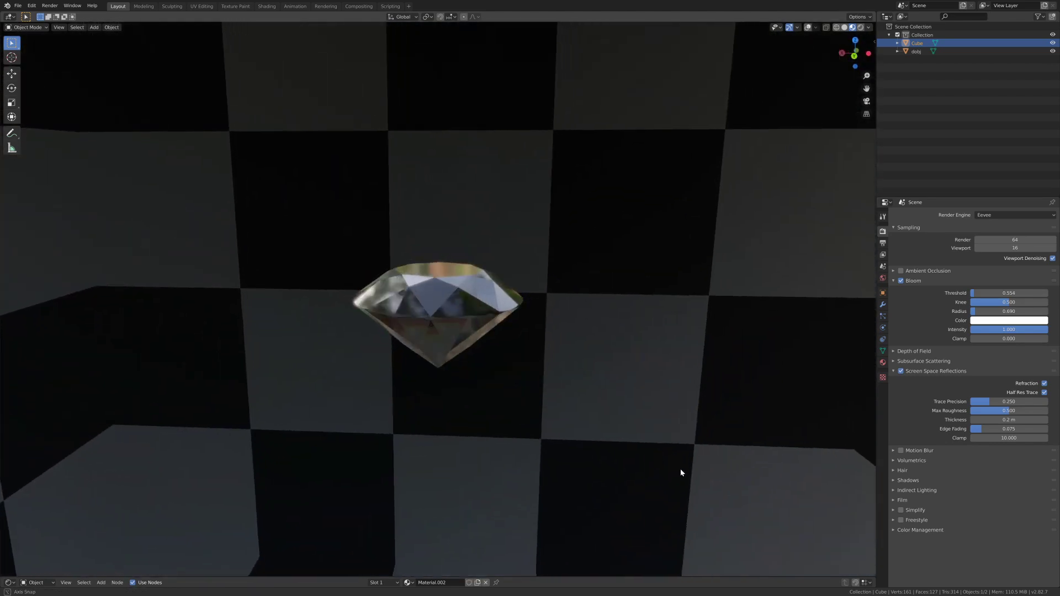
middle_click_drag(612, 434, 613, 480)
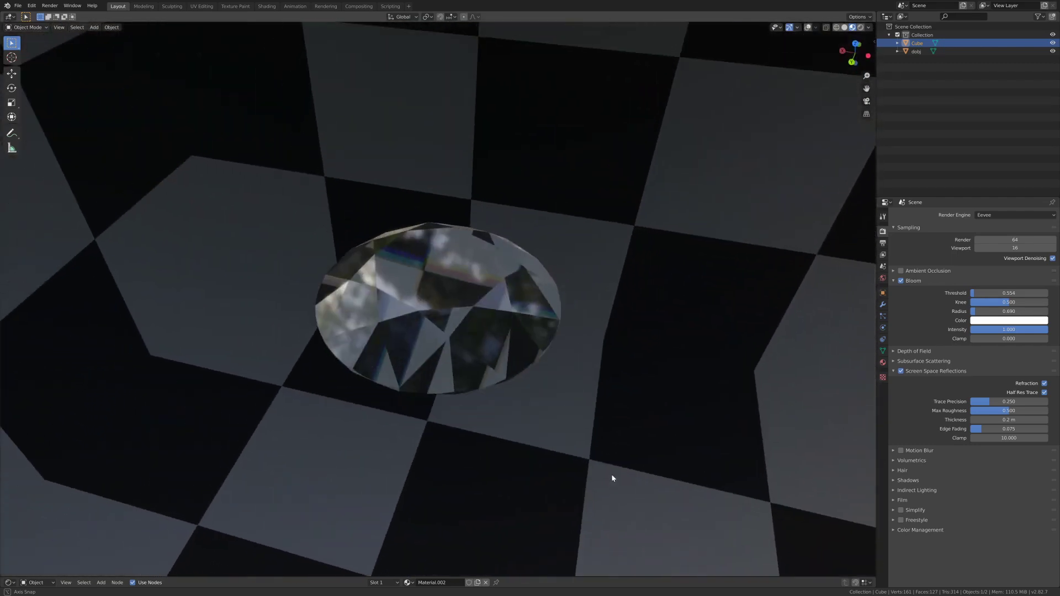